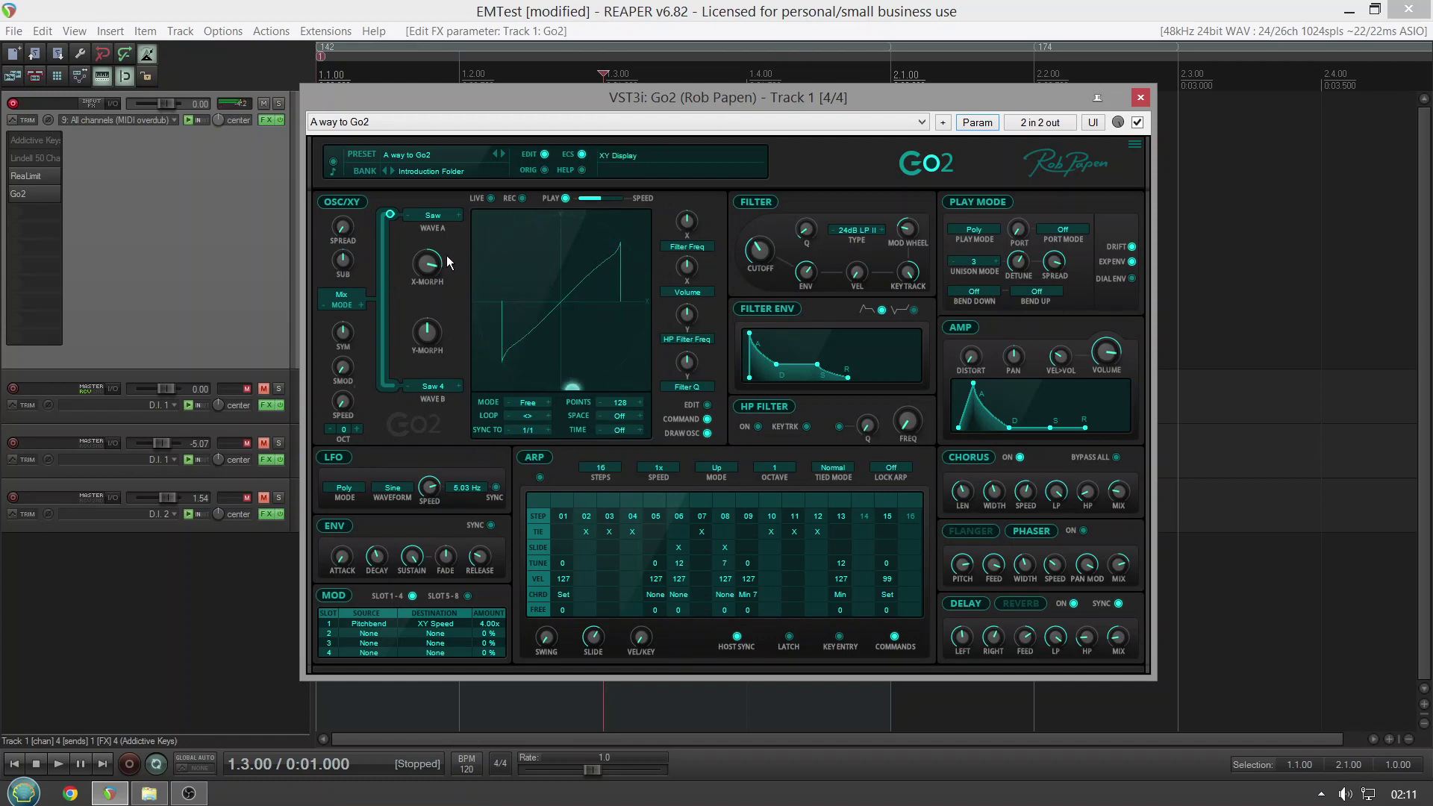
Raise the oscillator spread of the current preset to 100%.
mouse_move(431, 339)
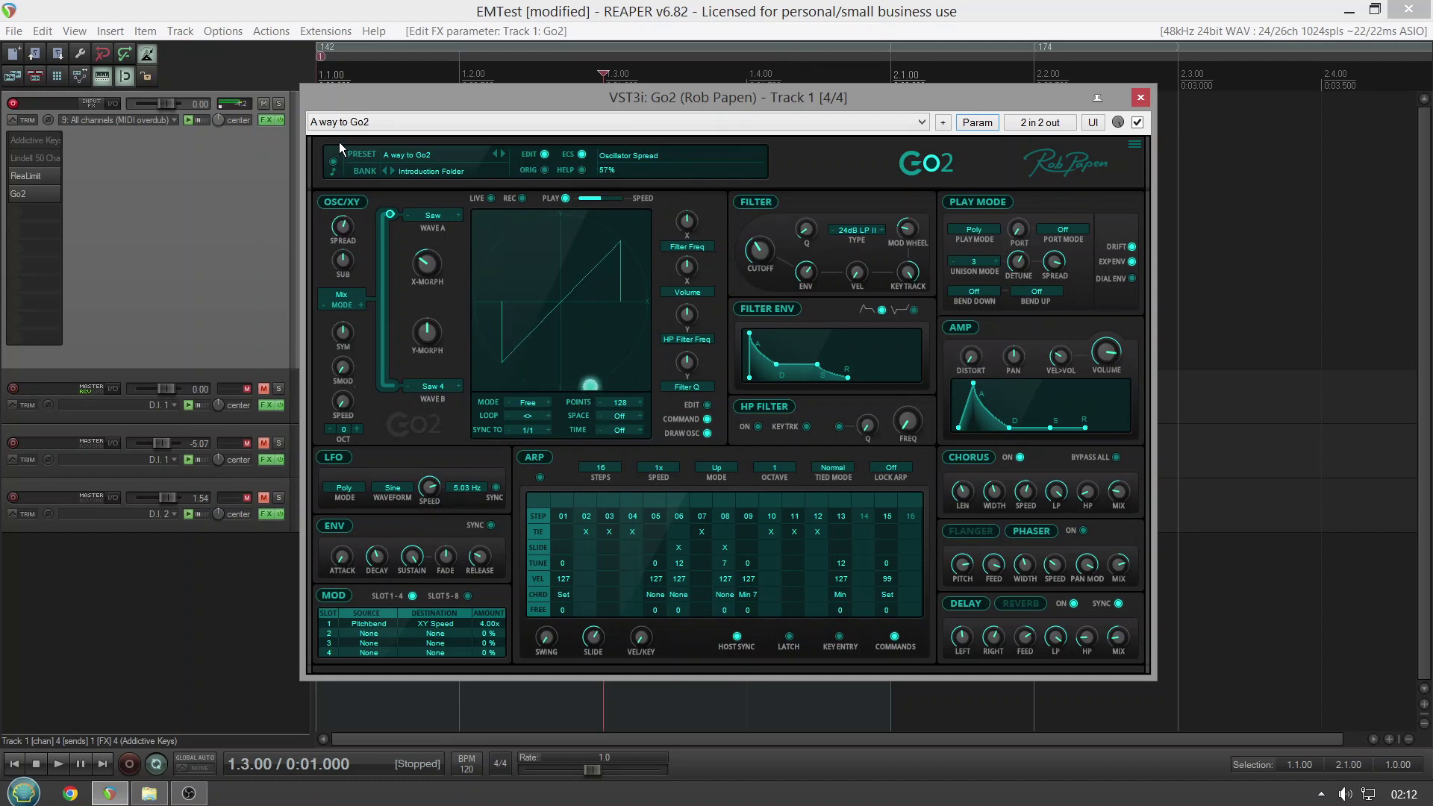
left_click_drag(345, 224, 346, 149)
Toggle the chorus, switch the phaser unit to an enabled flanger, and adjust the right delay length.
left_click(1018, 458)
left_click(972, 531)
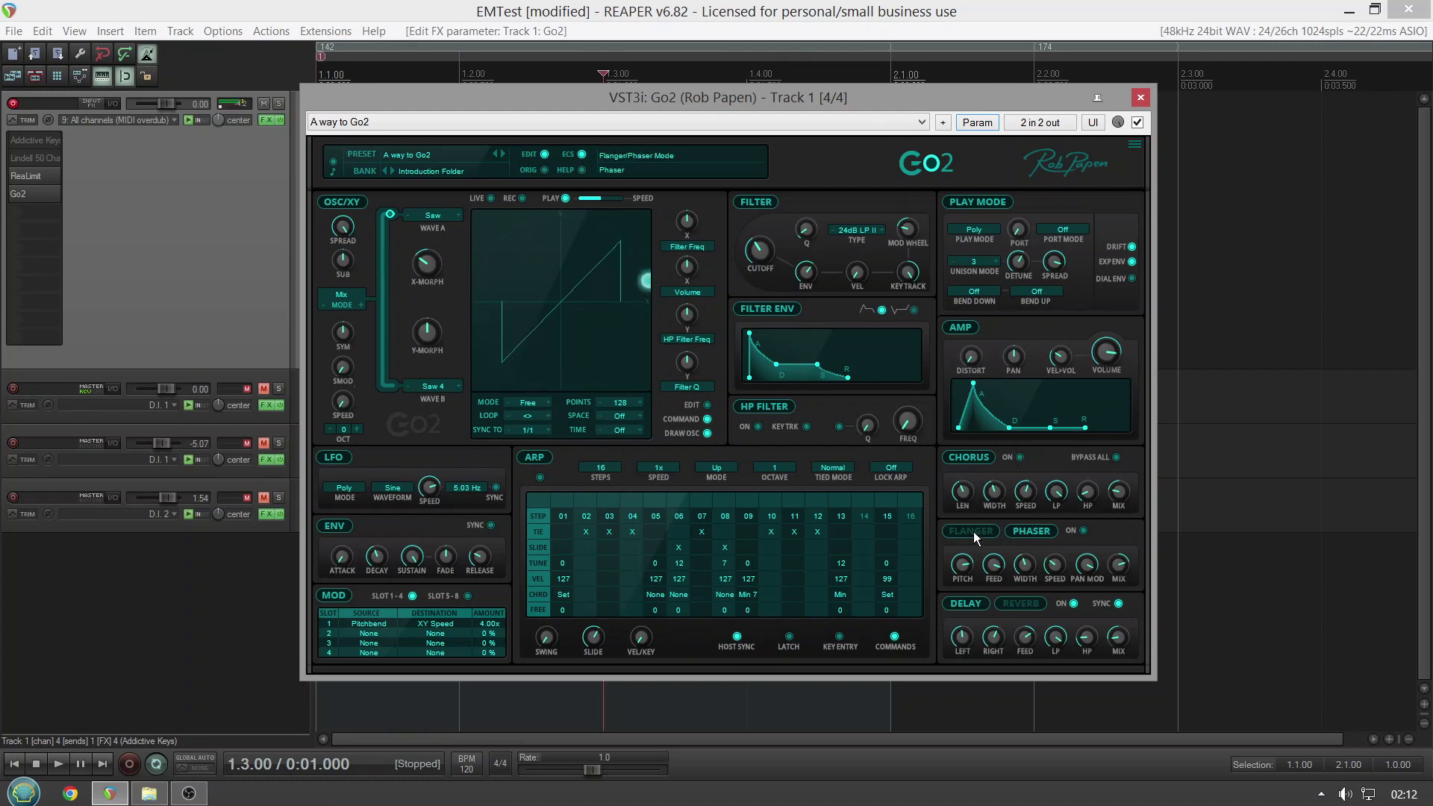
left_click(1083, 530)
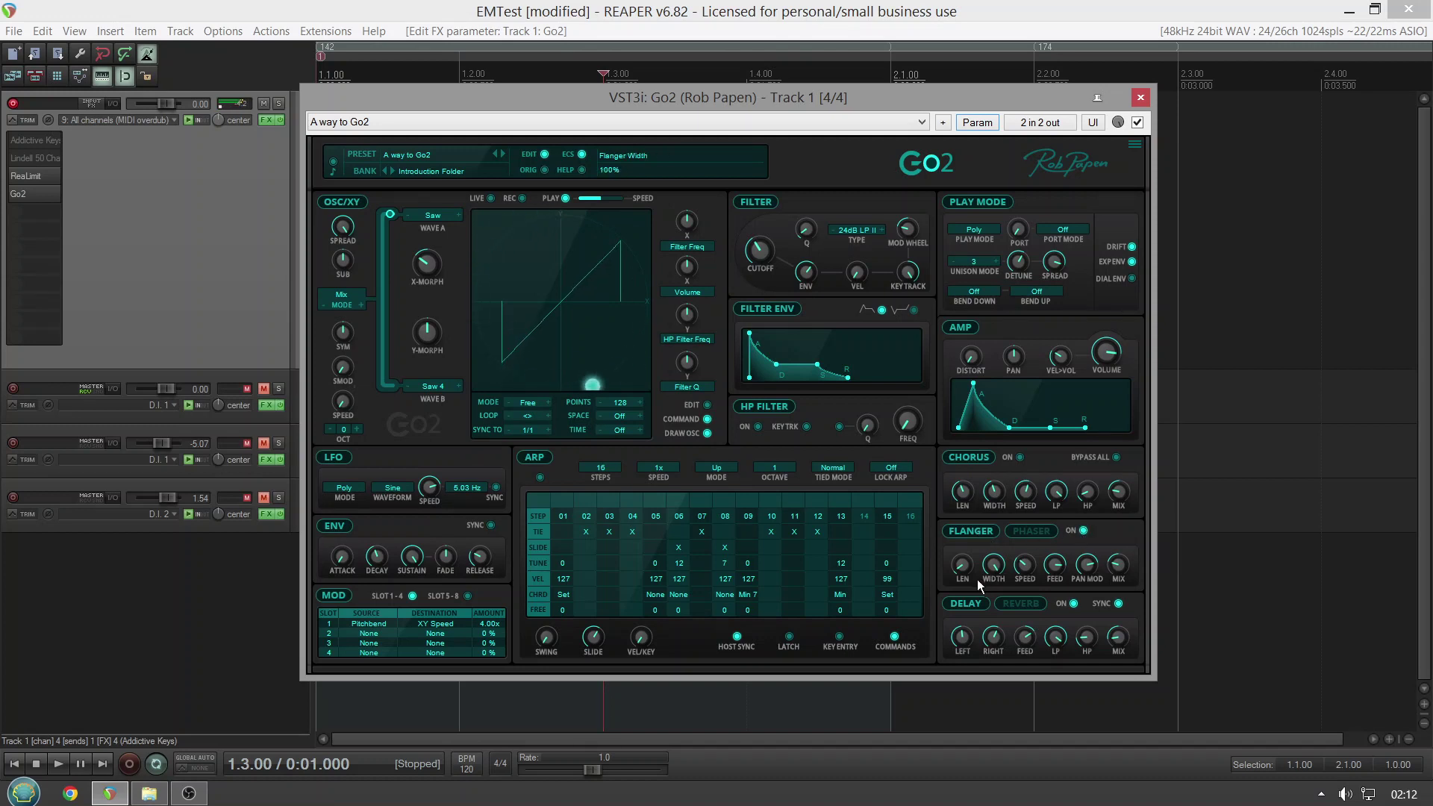
mouse_move(962, 502)
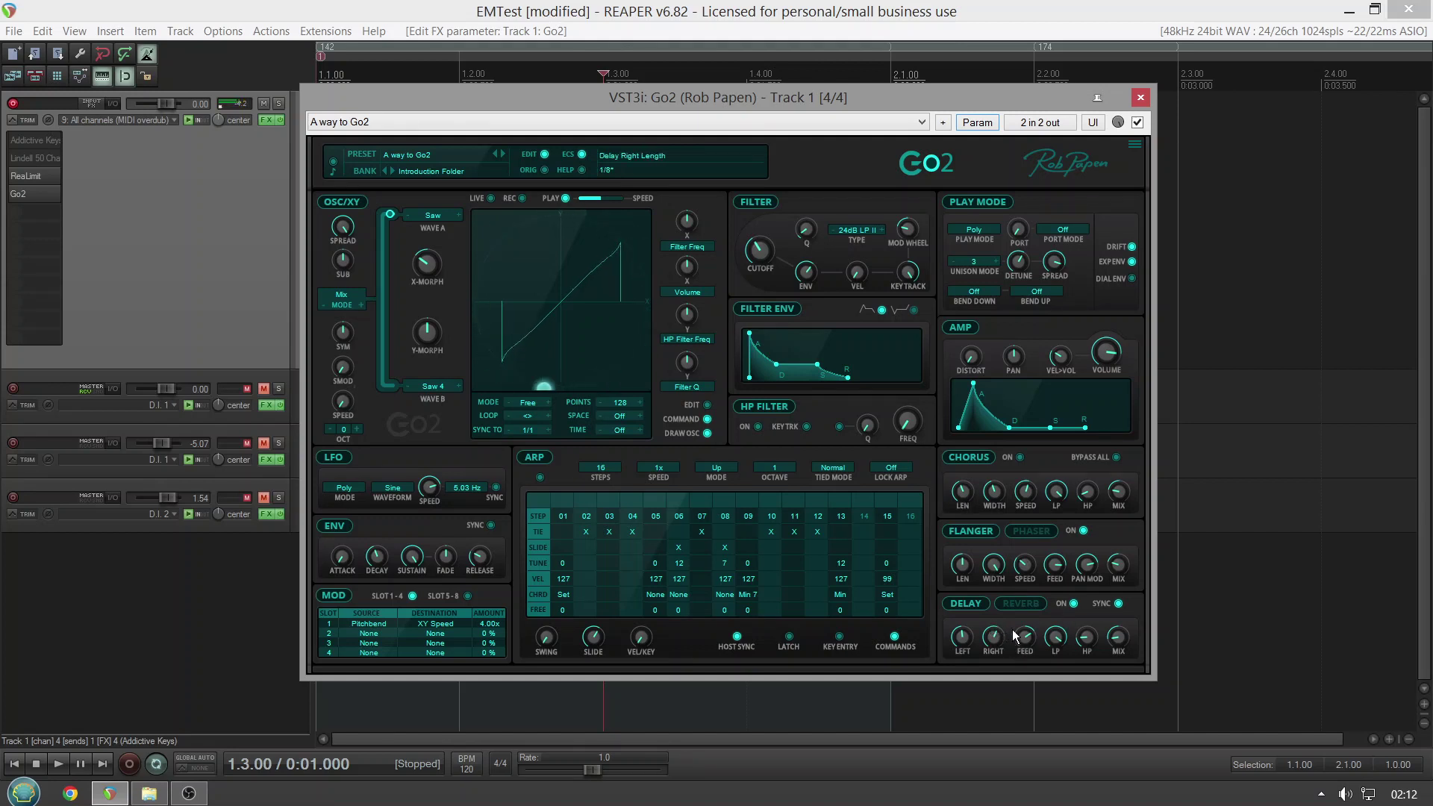
left_click_drag(1004, 632, 997, 606)
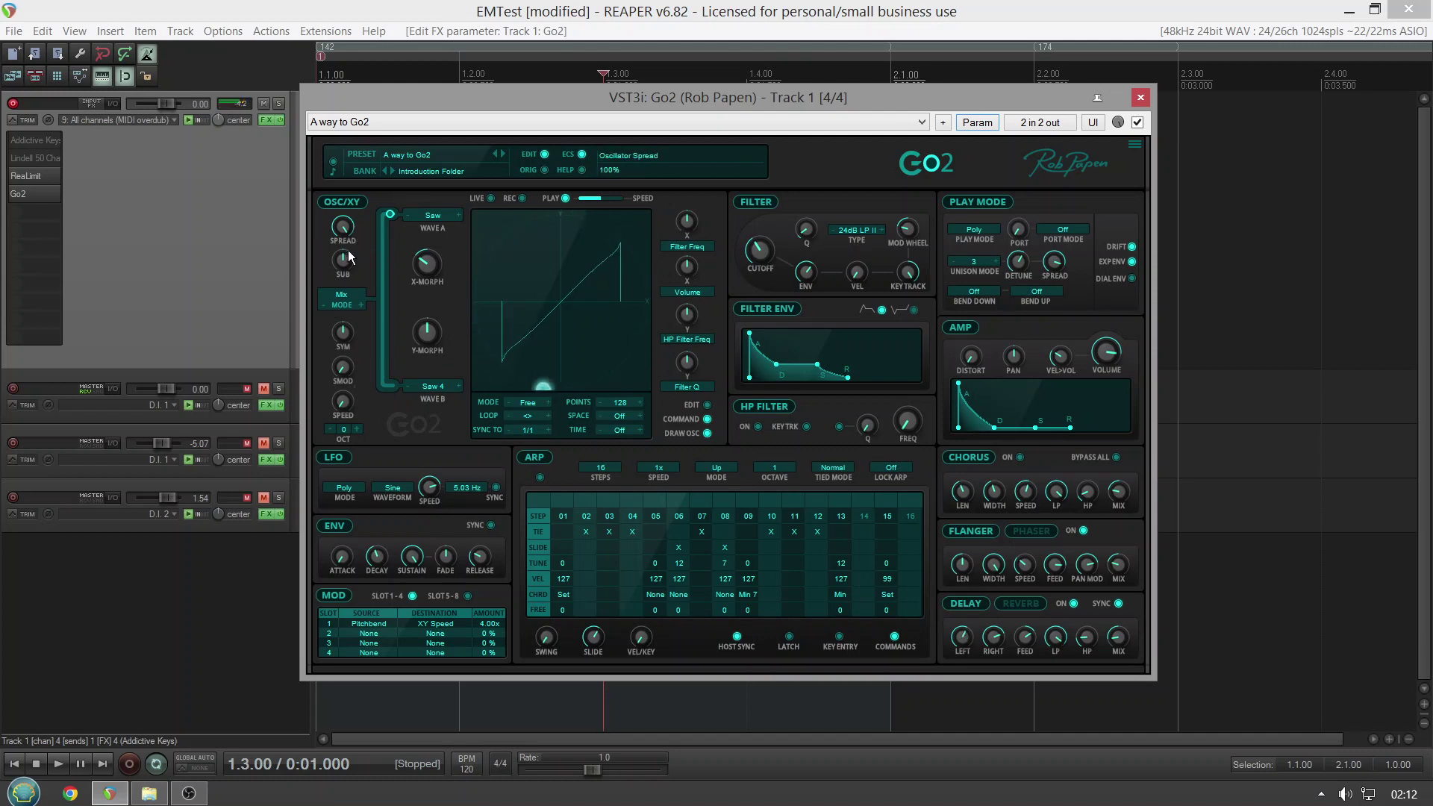
Raise the sub-oscillator volume and set oscillator Wave A to Triangle.
left_click_drag(350, 262, 368, 199)
left_click(415, 213)
left_click(452, 276)
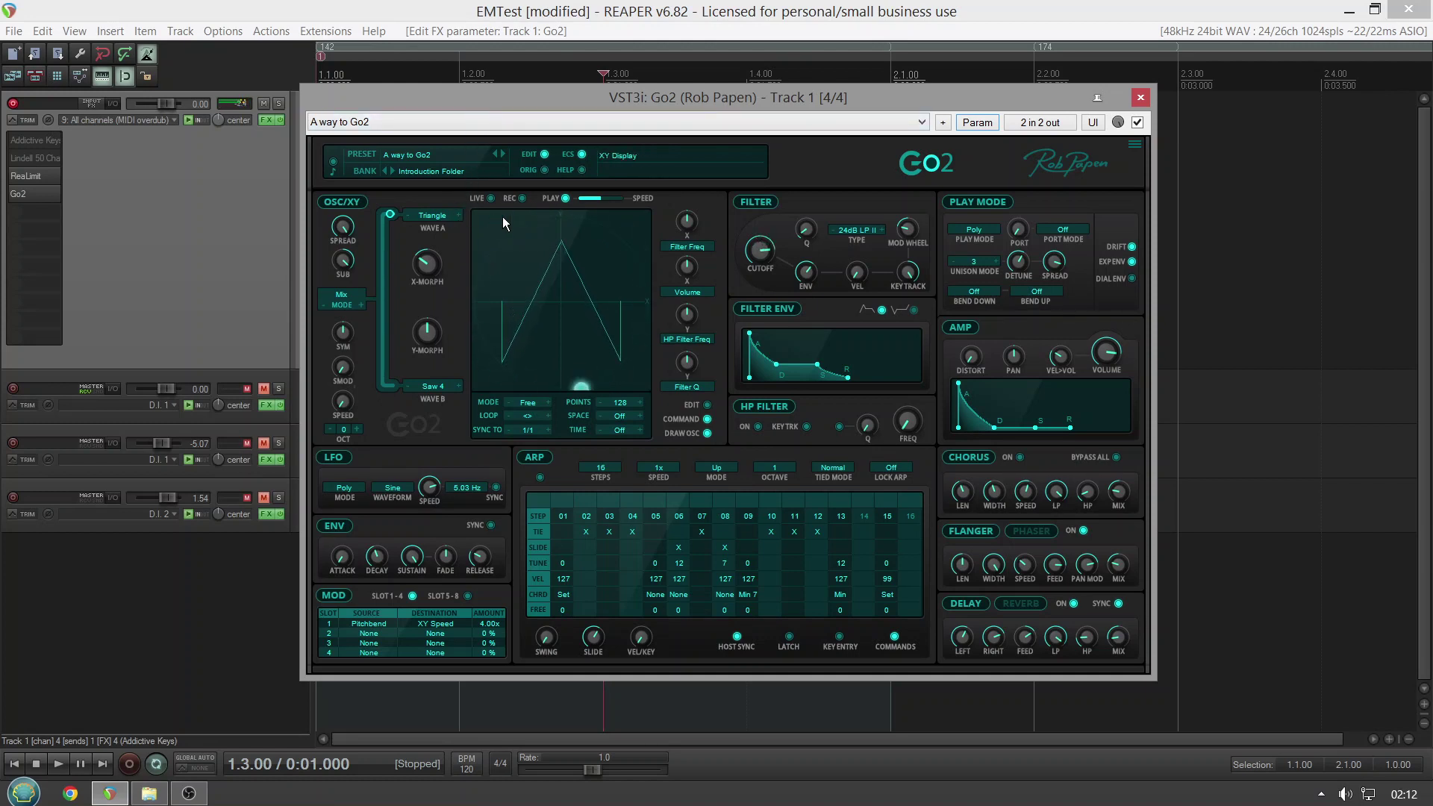
Turn the flanger off and change oscillator Wave A to Rez 2.
left_click(1082, 533)
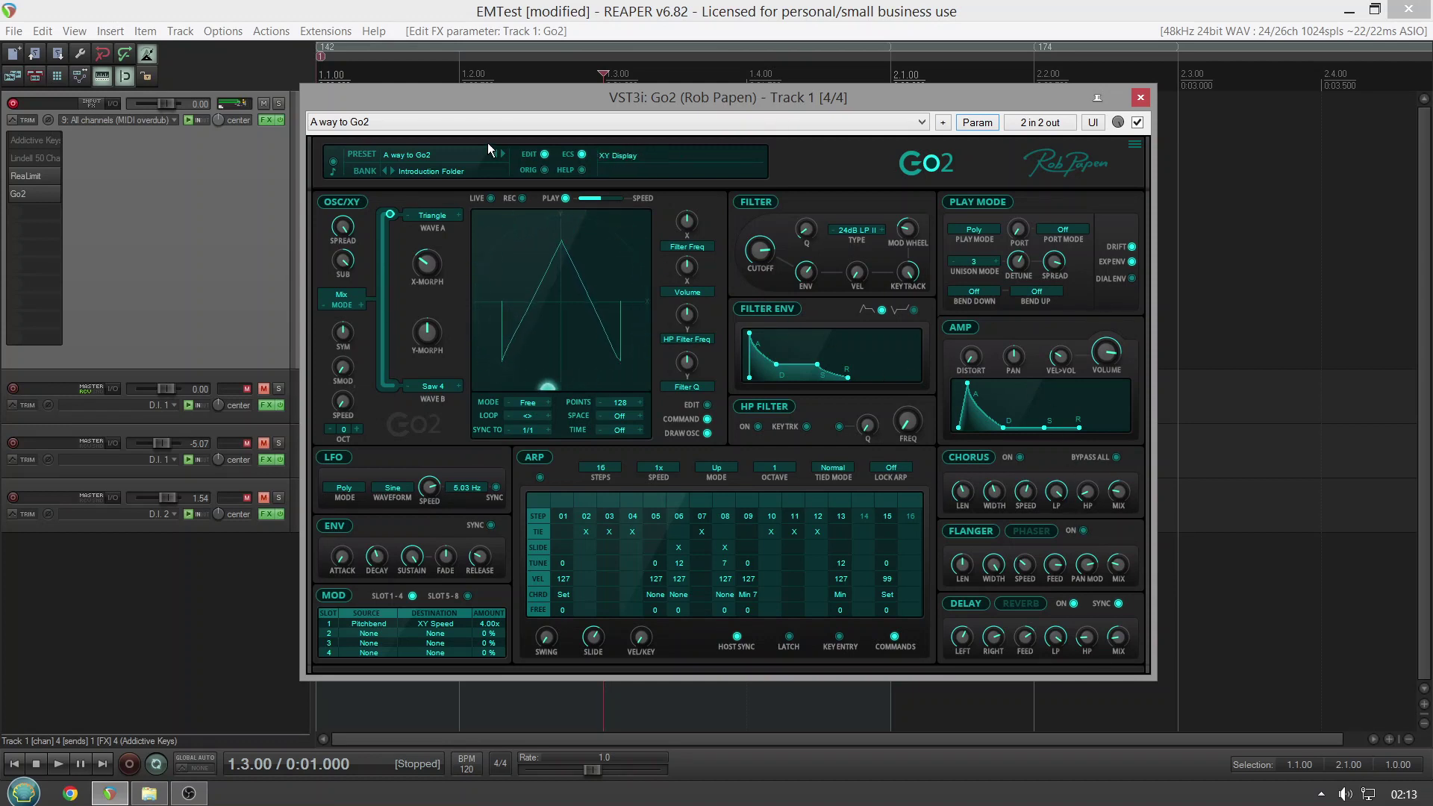
left_click(460, 215)
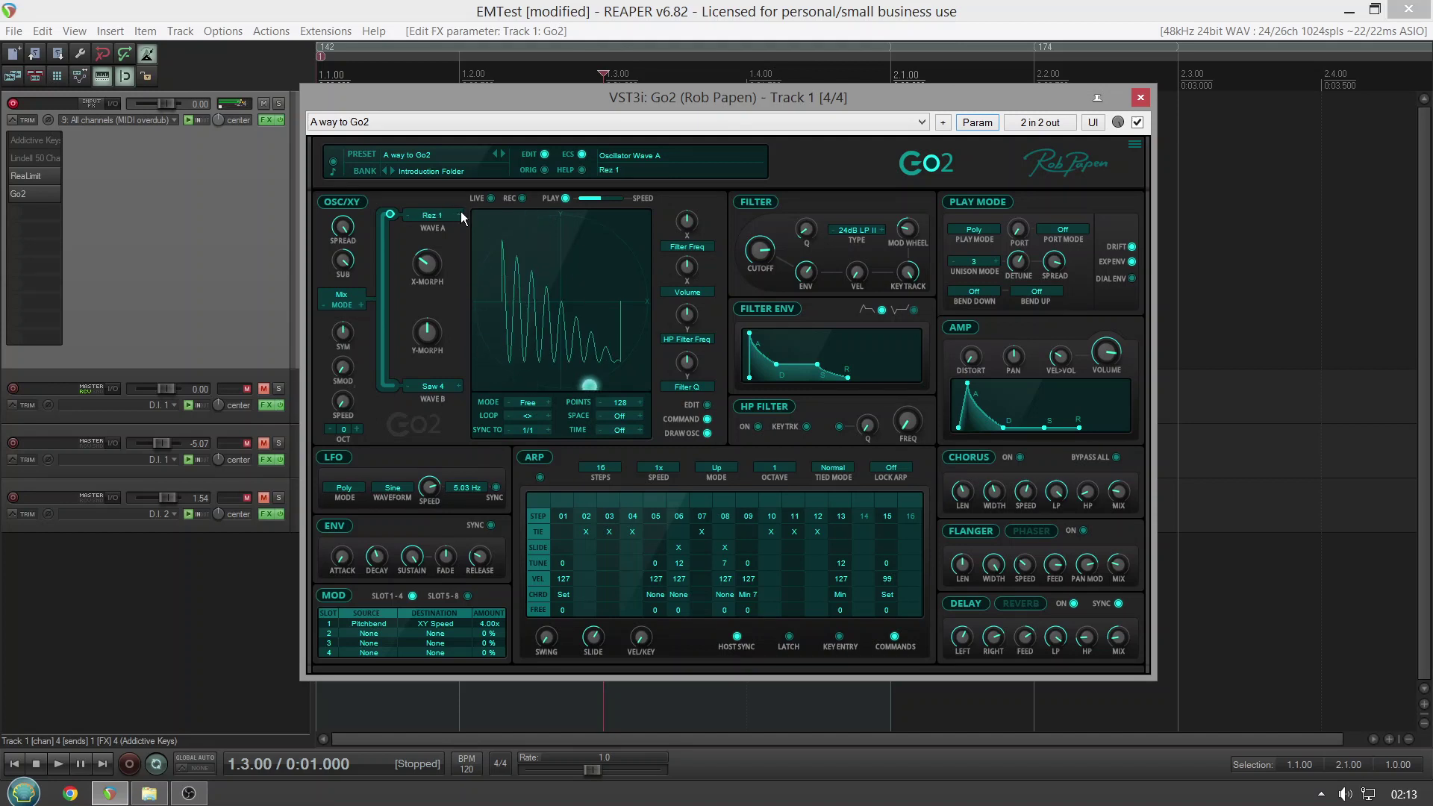
left_click(444, 213)
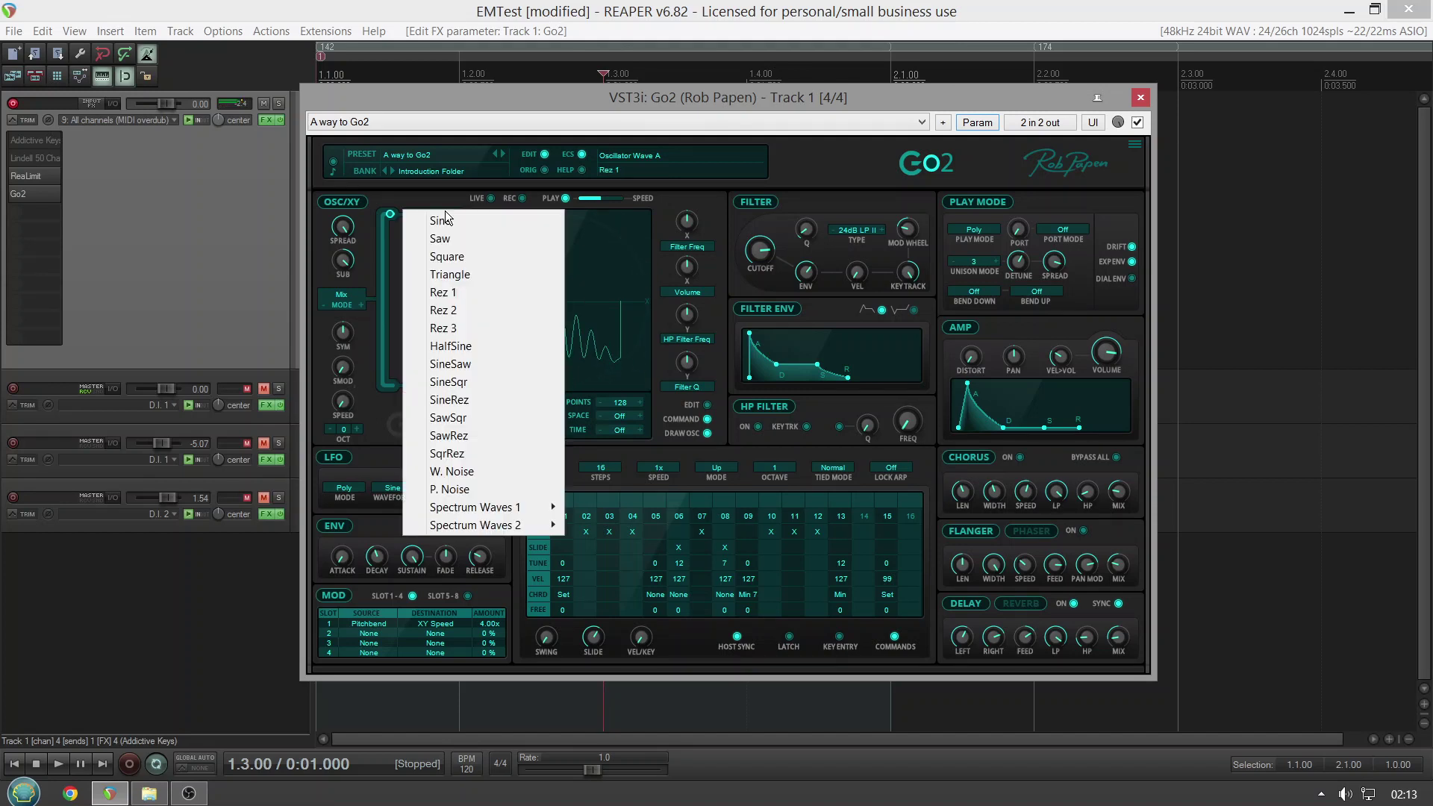
left_click(459, 306)
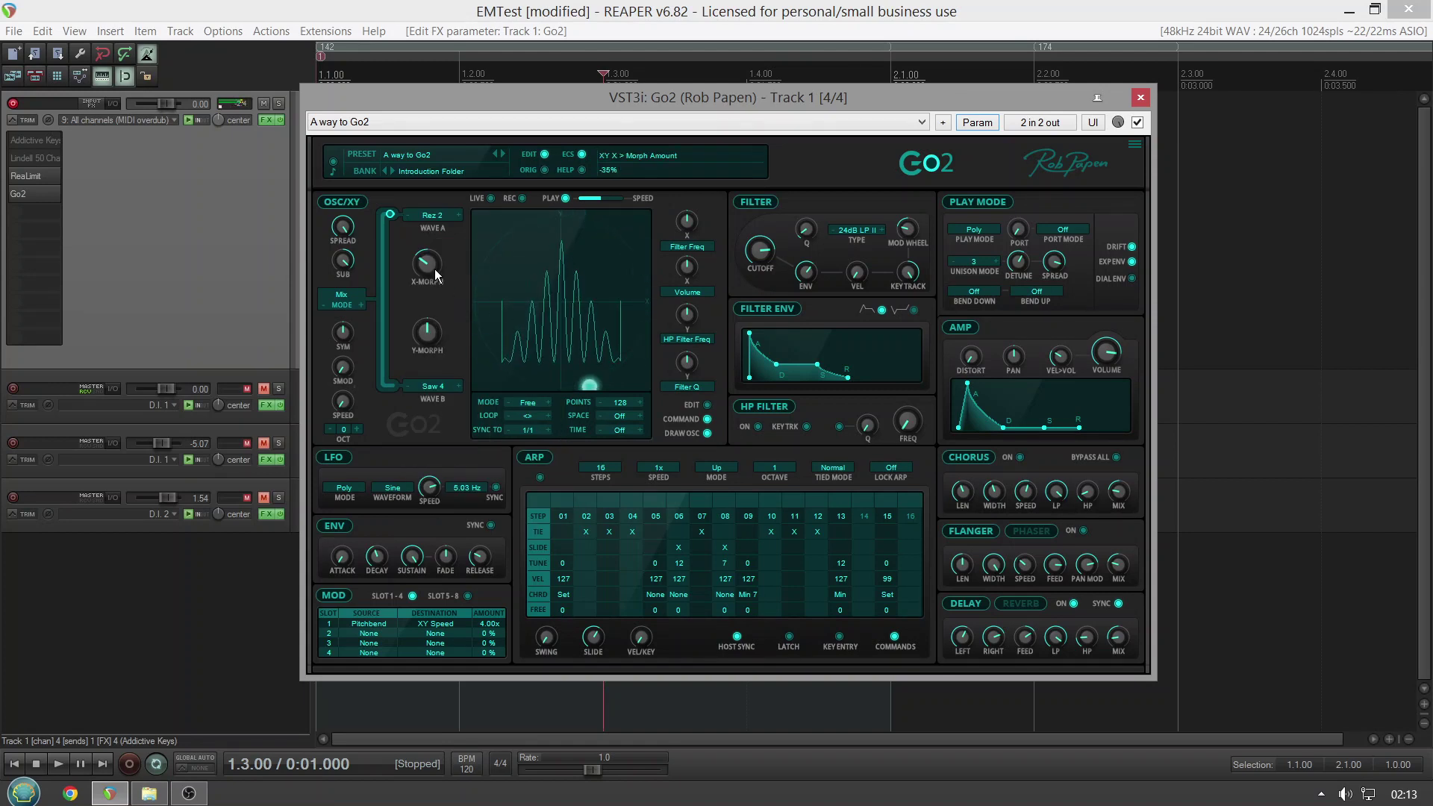
Set oscillator Wave B to HalfSine and move the morph slider about halfway between Wave A and Wave B.
left_click(431, 388)
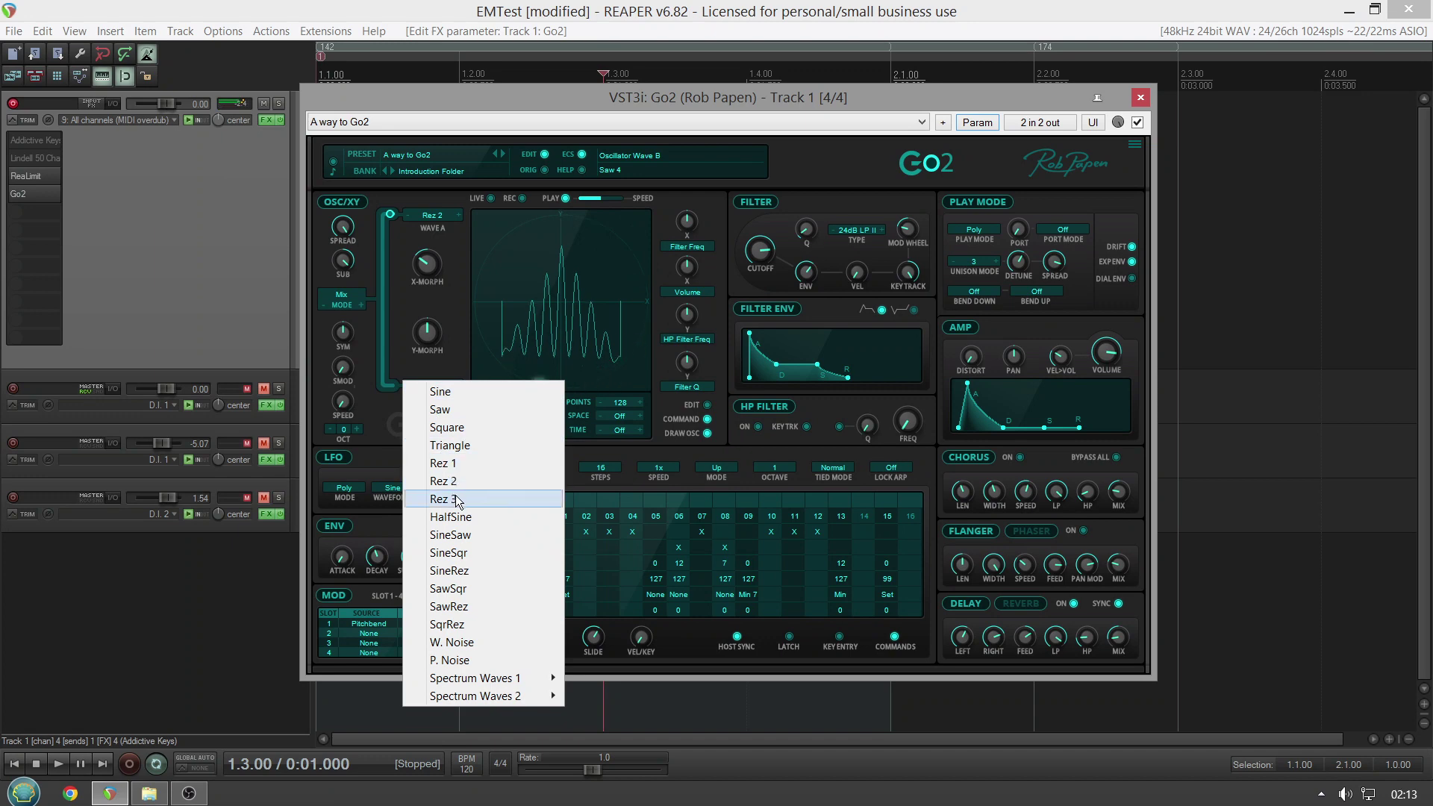
left_click(458, 518)
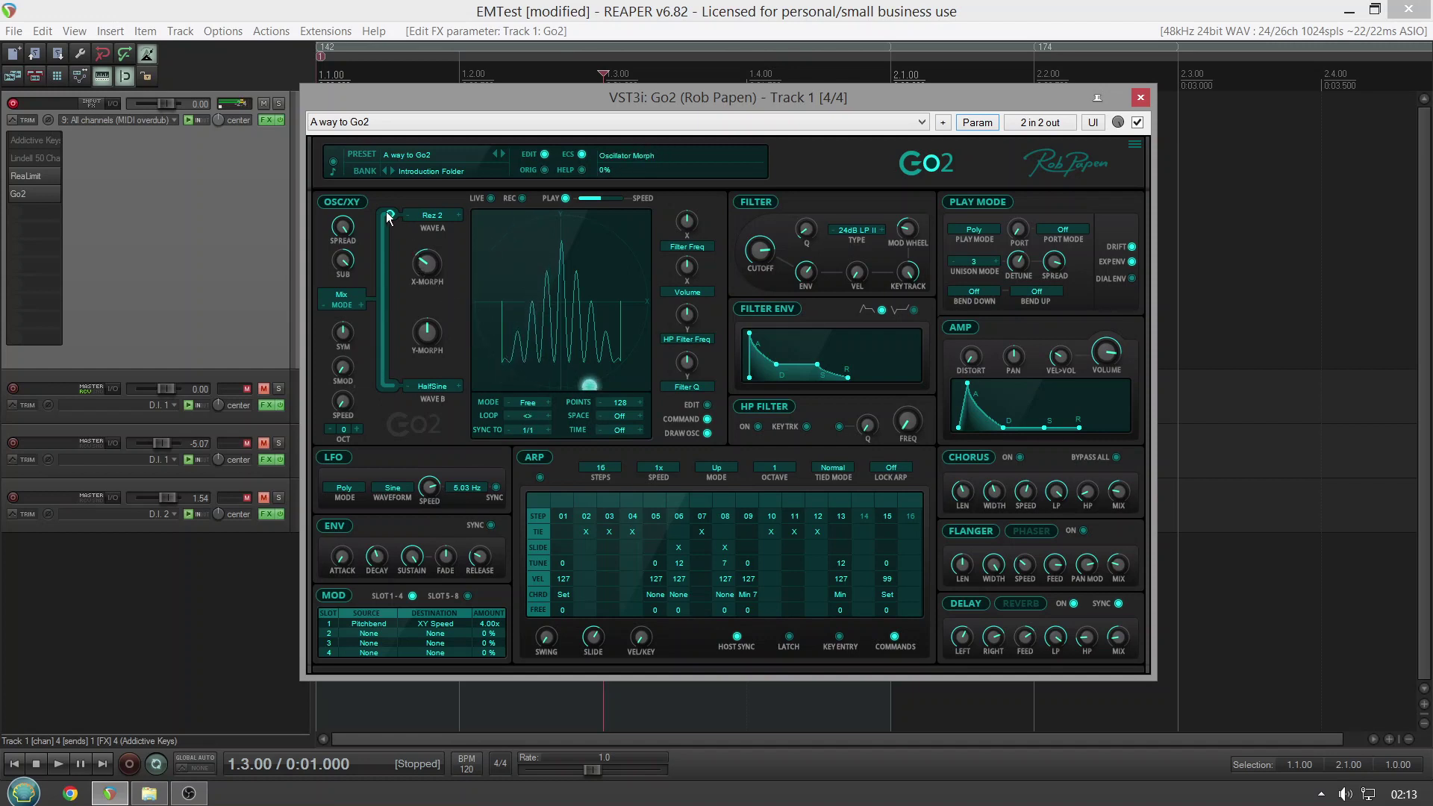
left_click_drag(386, 212, 386, 306)
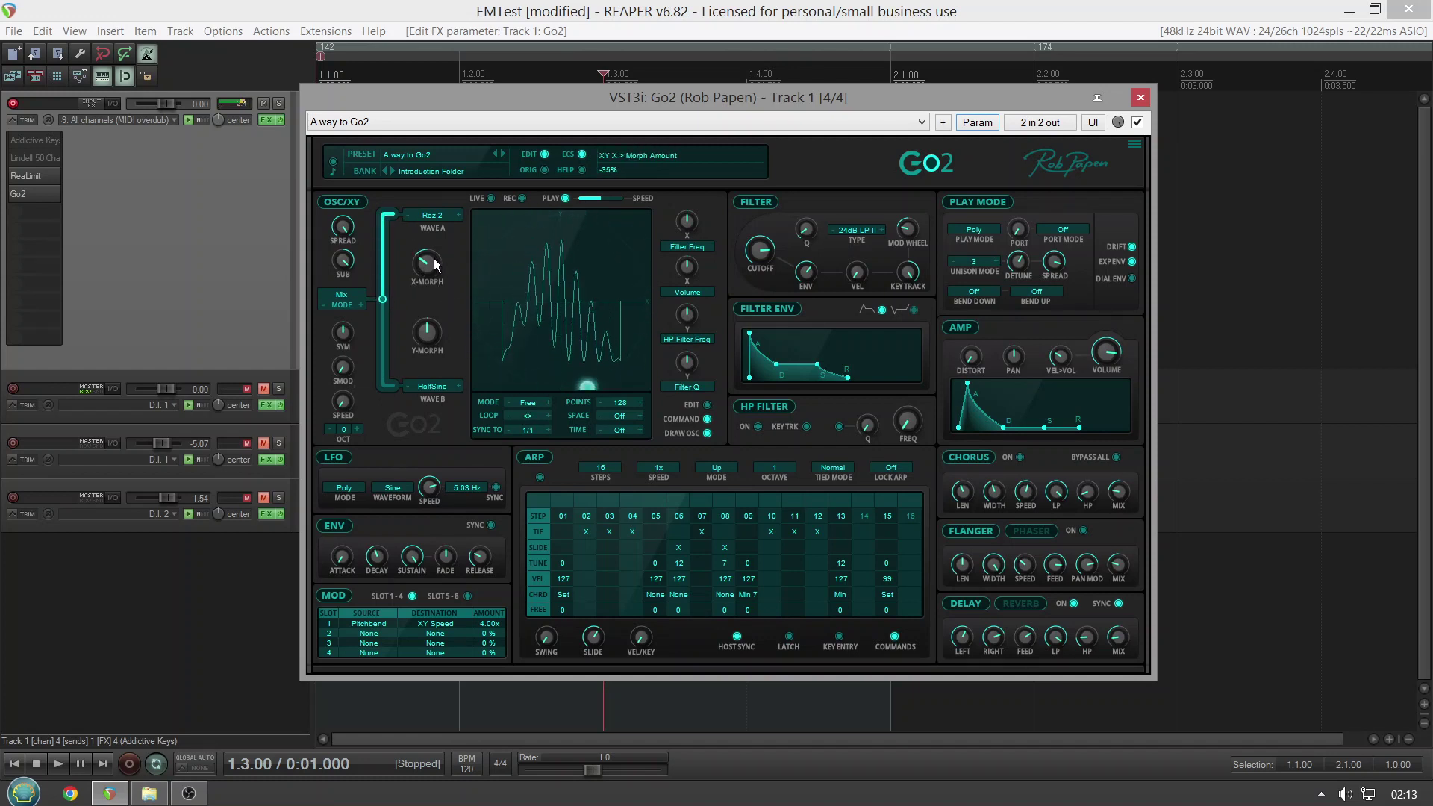
Change oscillator Wave A to SawSqr.
left_click(436, 215)
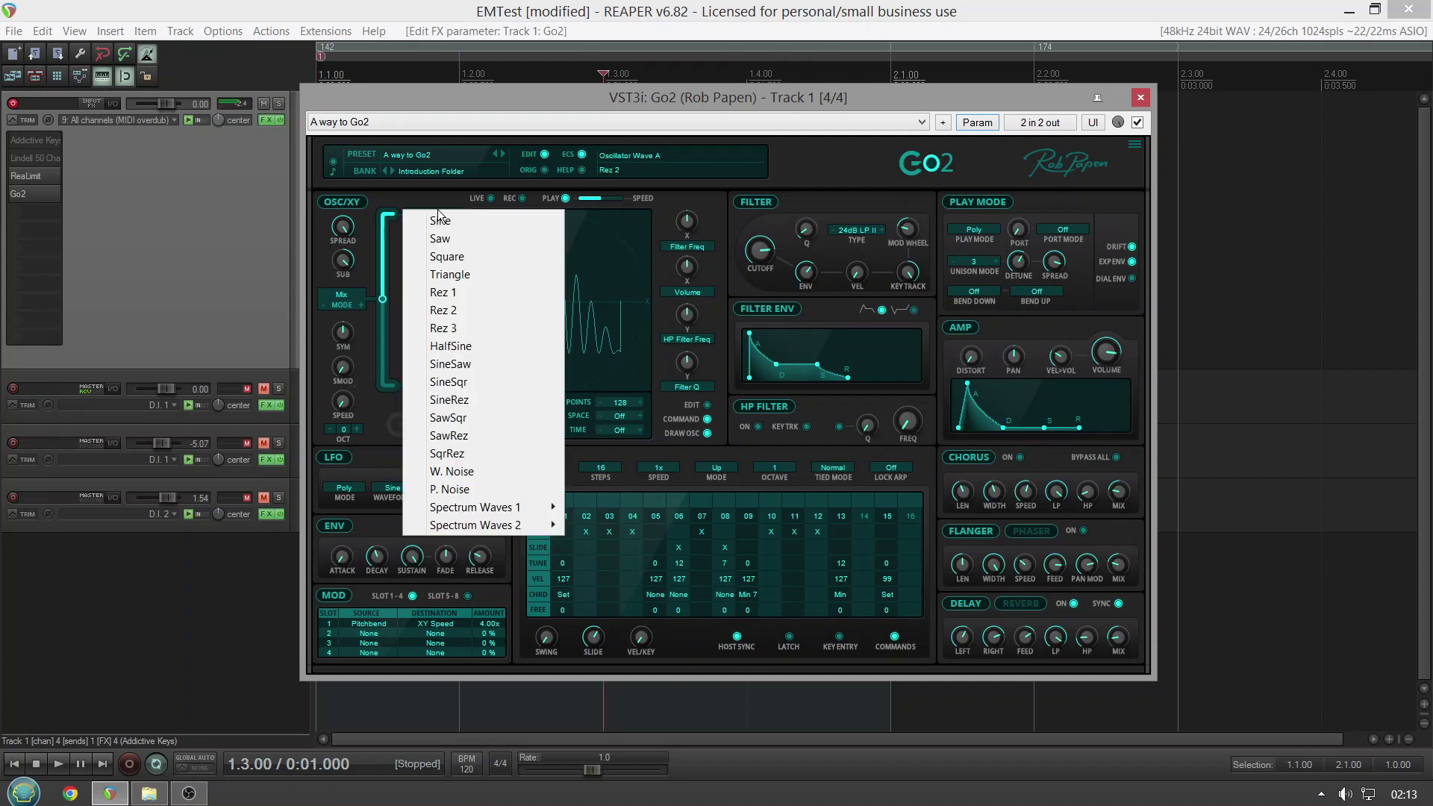
left_click(468, 417)
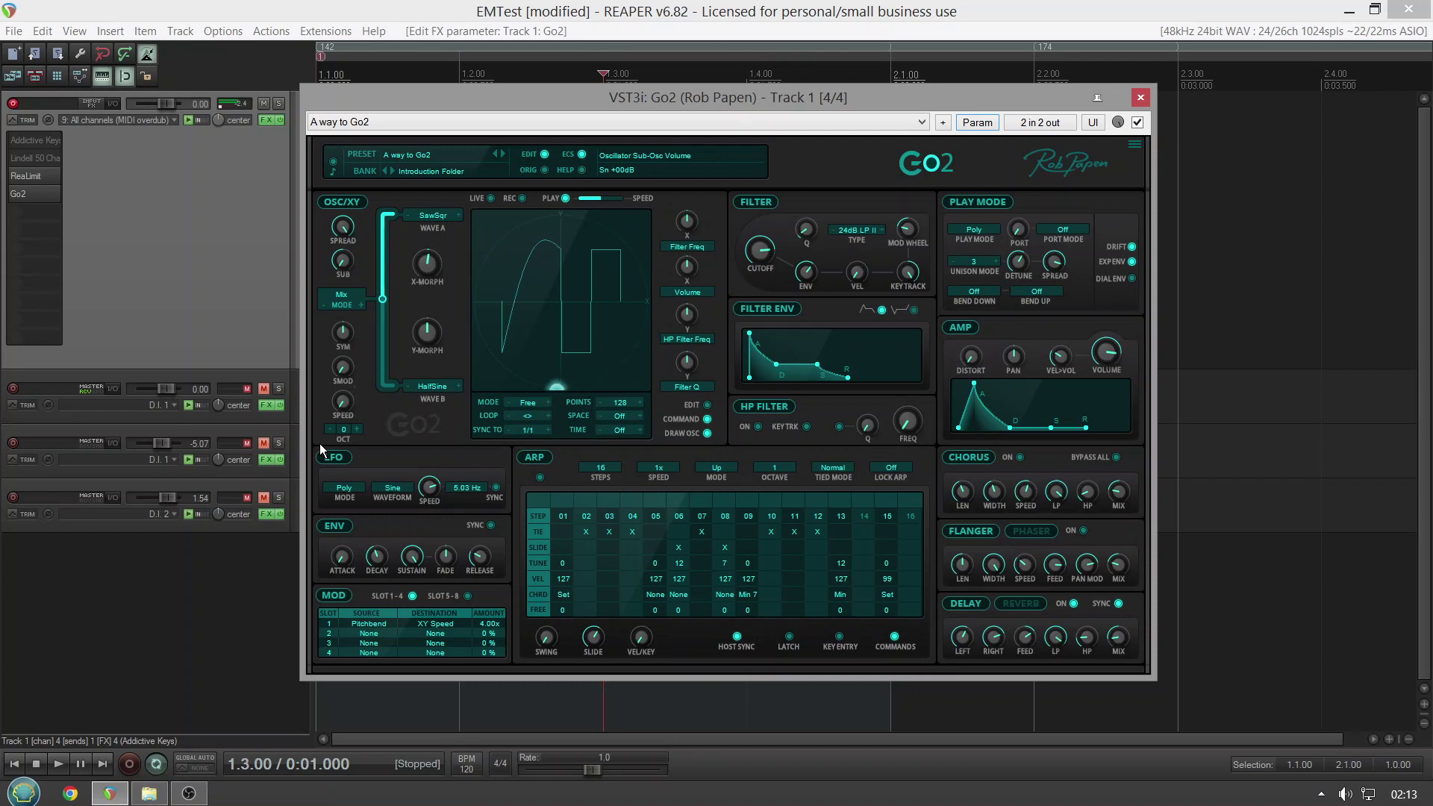
Set the oscillator mode to FM and raise the oscillator SMod amount to about 33%.
left_click(358, 295)
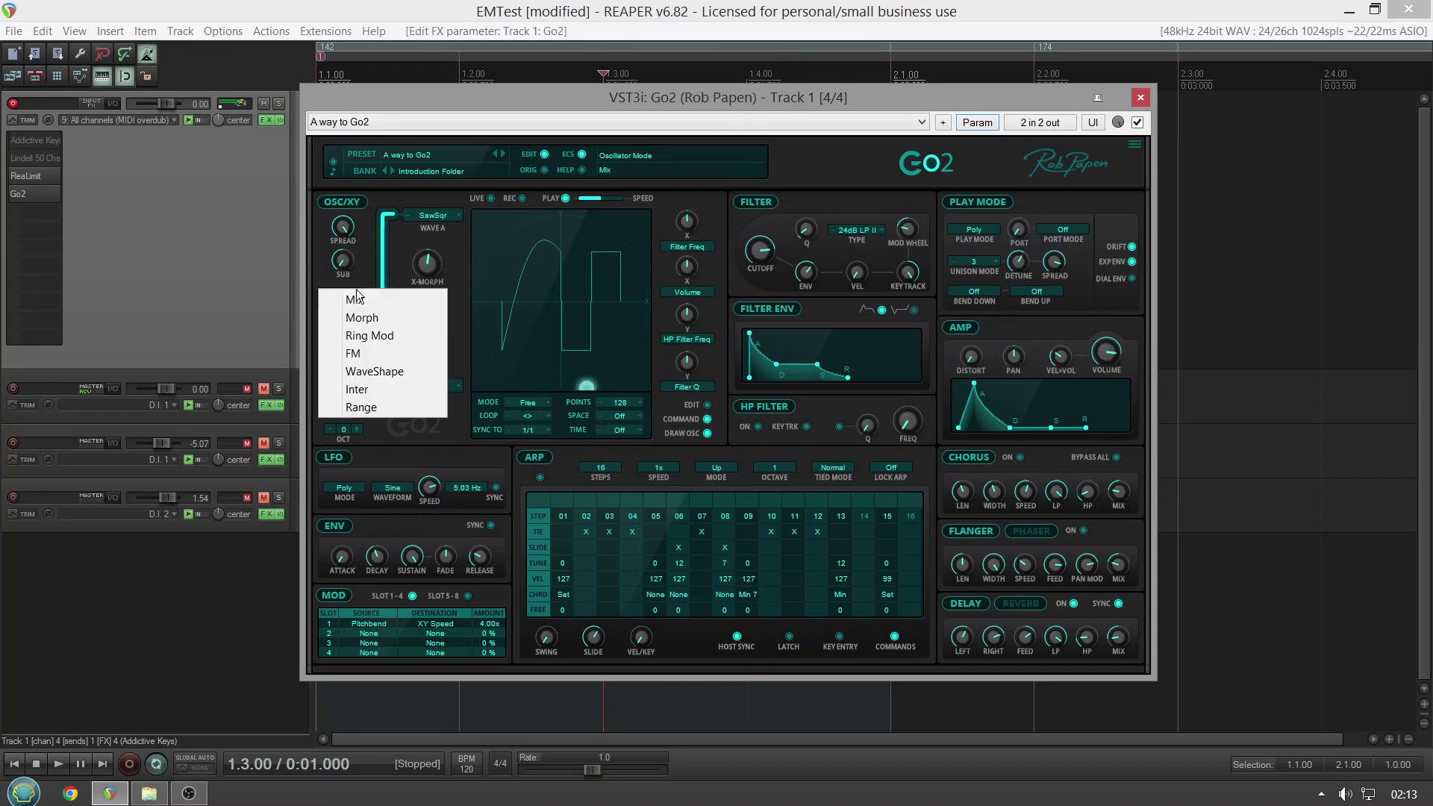
left_click(350, 354)
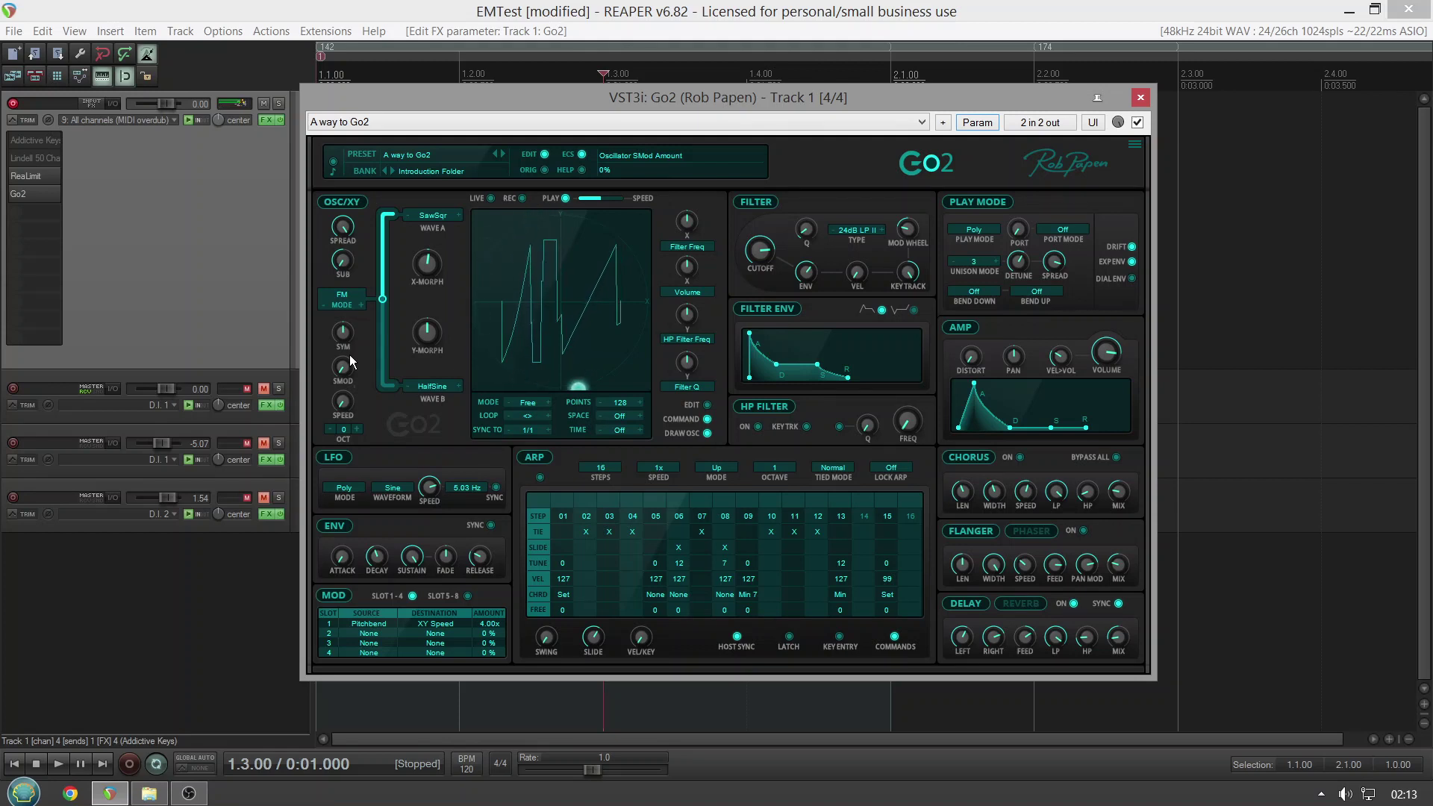
left_click_drag(349, 365, 329, 315)
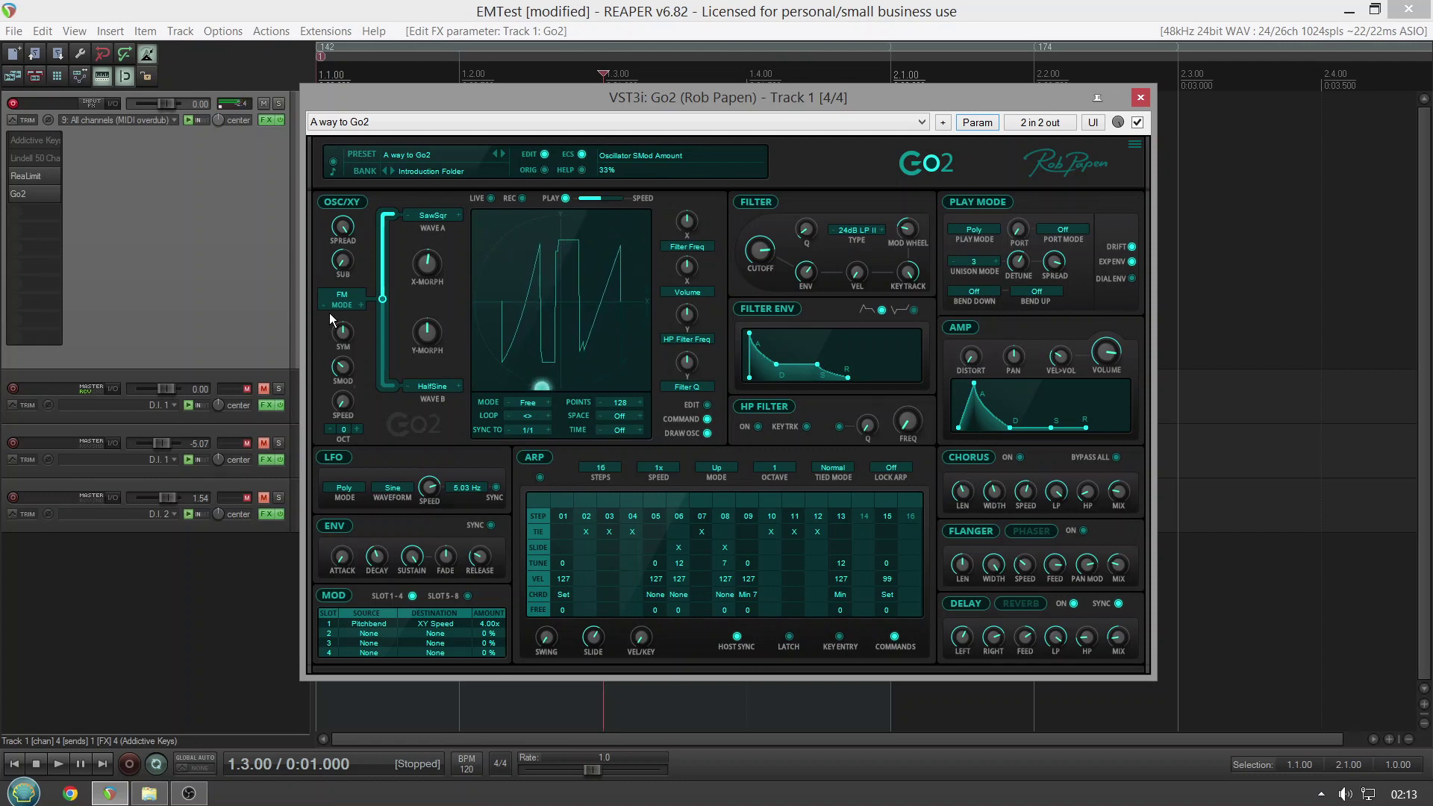
Turn on the arpeggiator and switch the flanger back on.
left_click(539, 478)
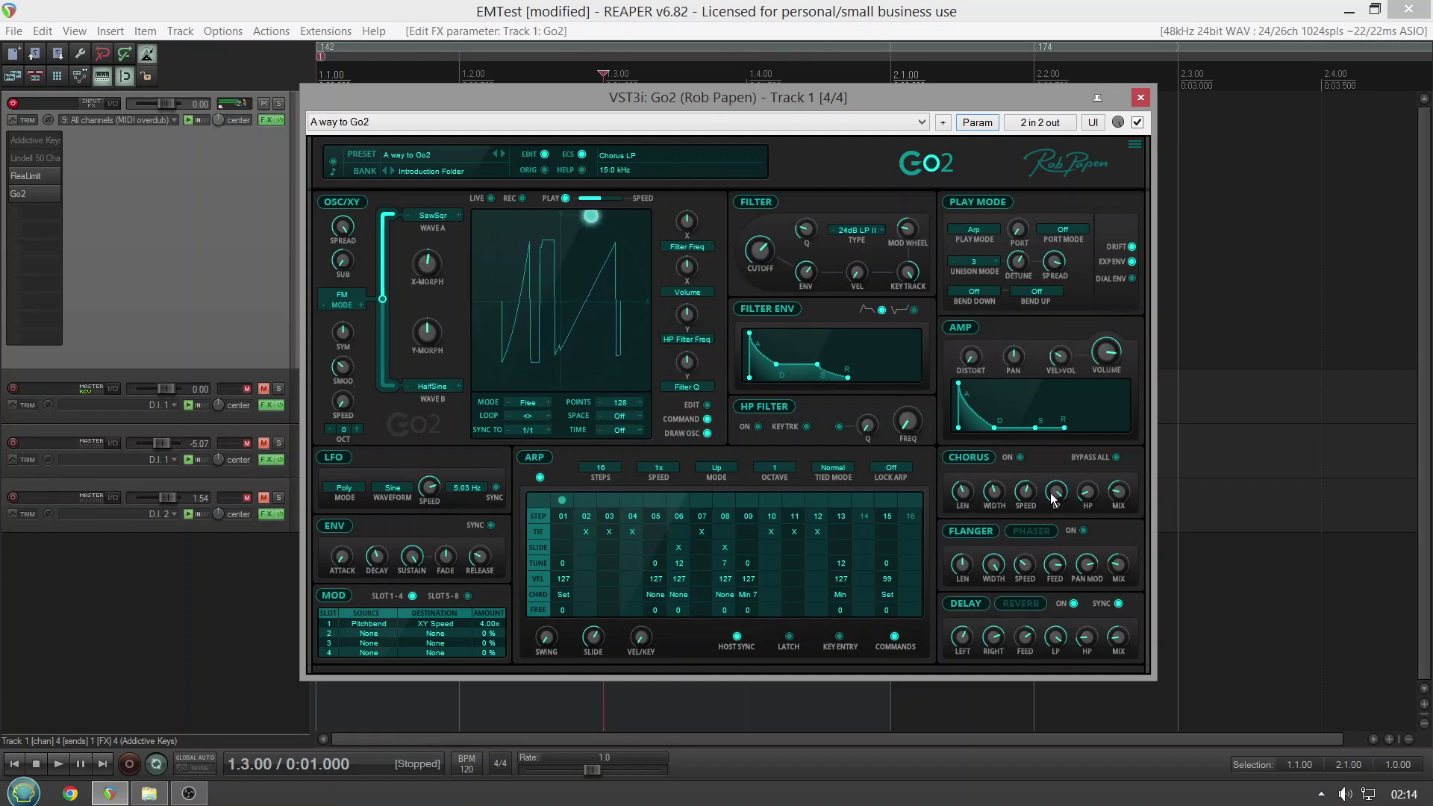
left_click(1085, 530)
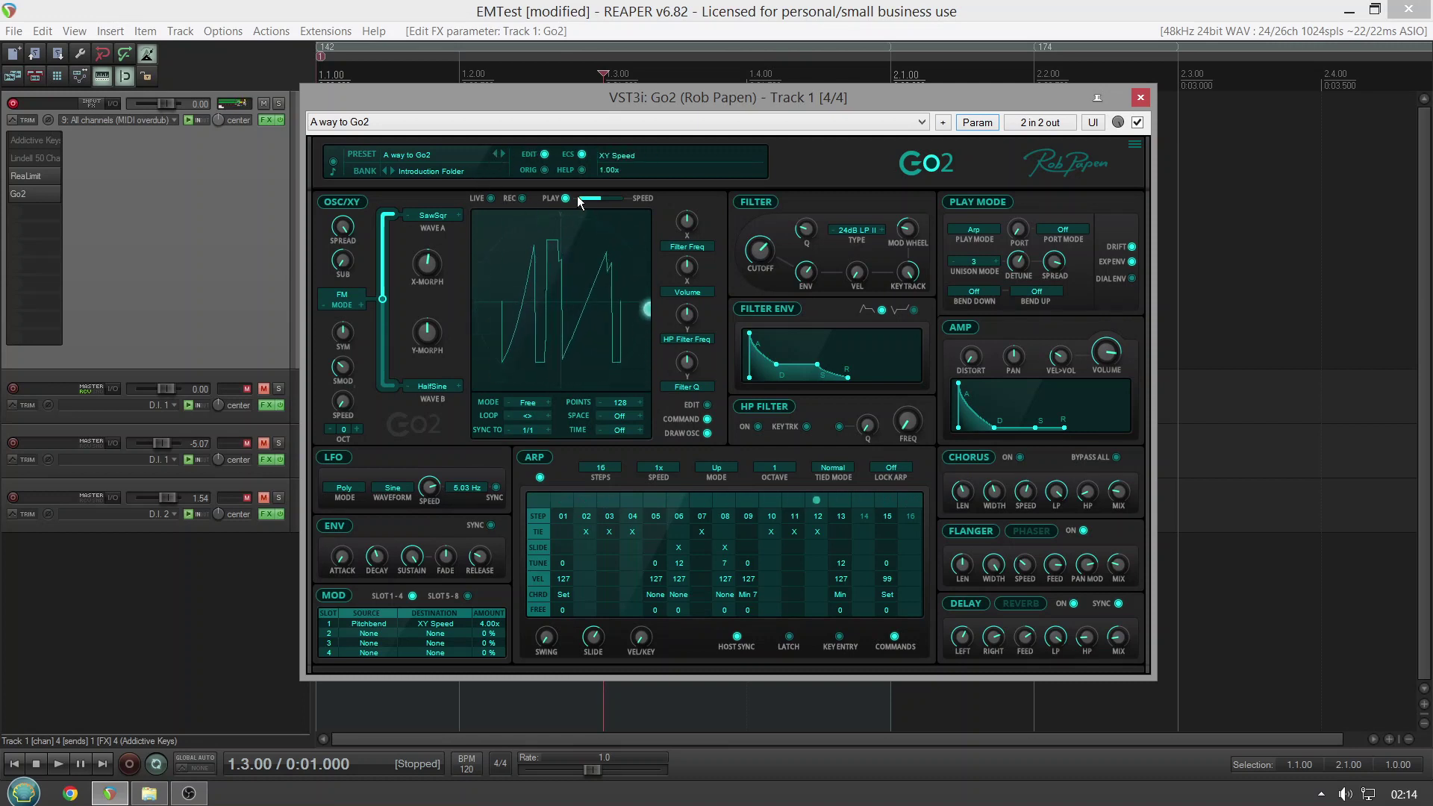
Load the preset ARP - Chord Minor Hope from presets 1-50 of the Introduction Folder bank.
left_click(442, 158)
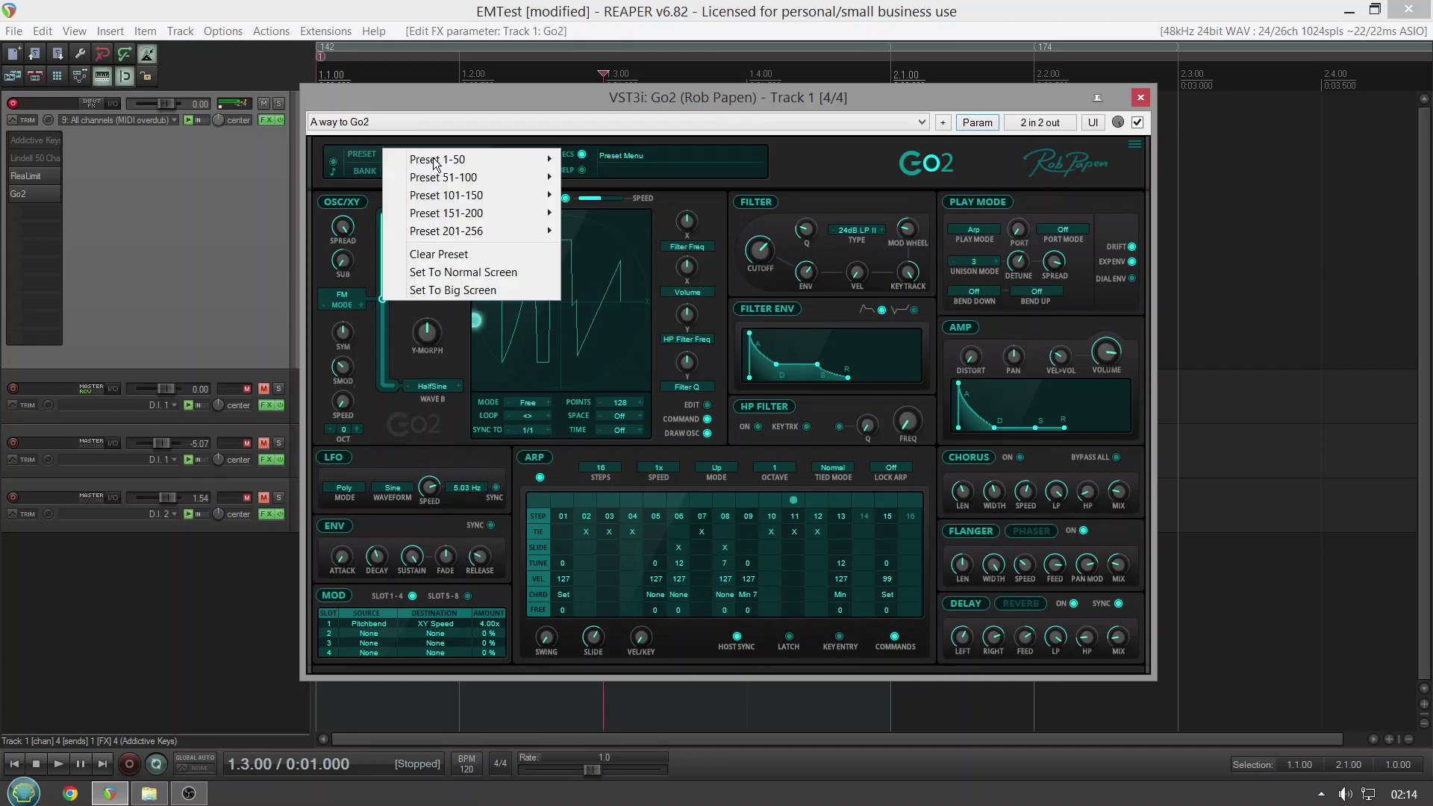
mouse_move(440, 159)
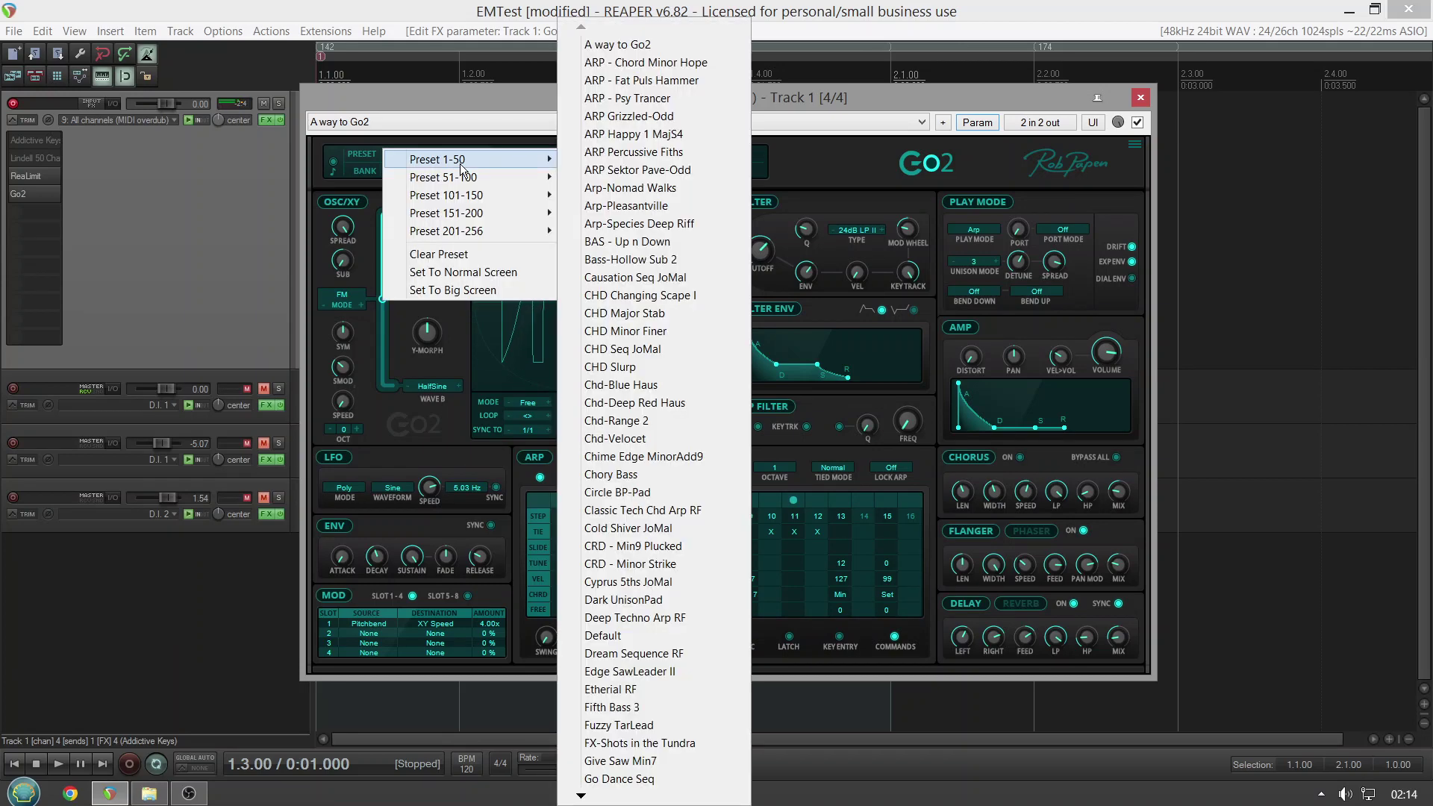
left_click(635, 64)
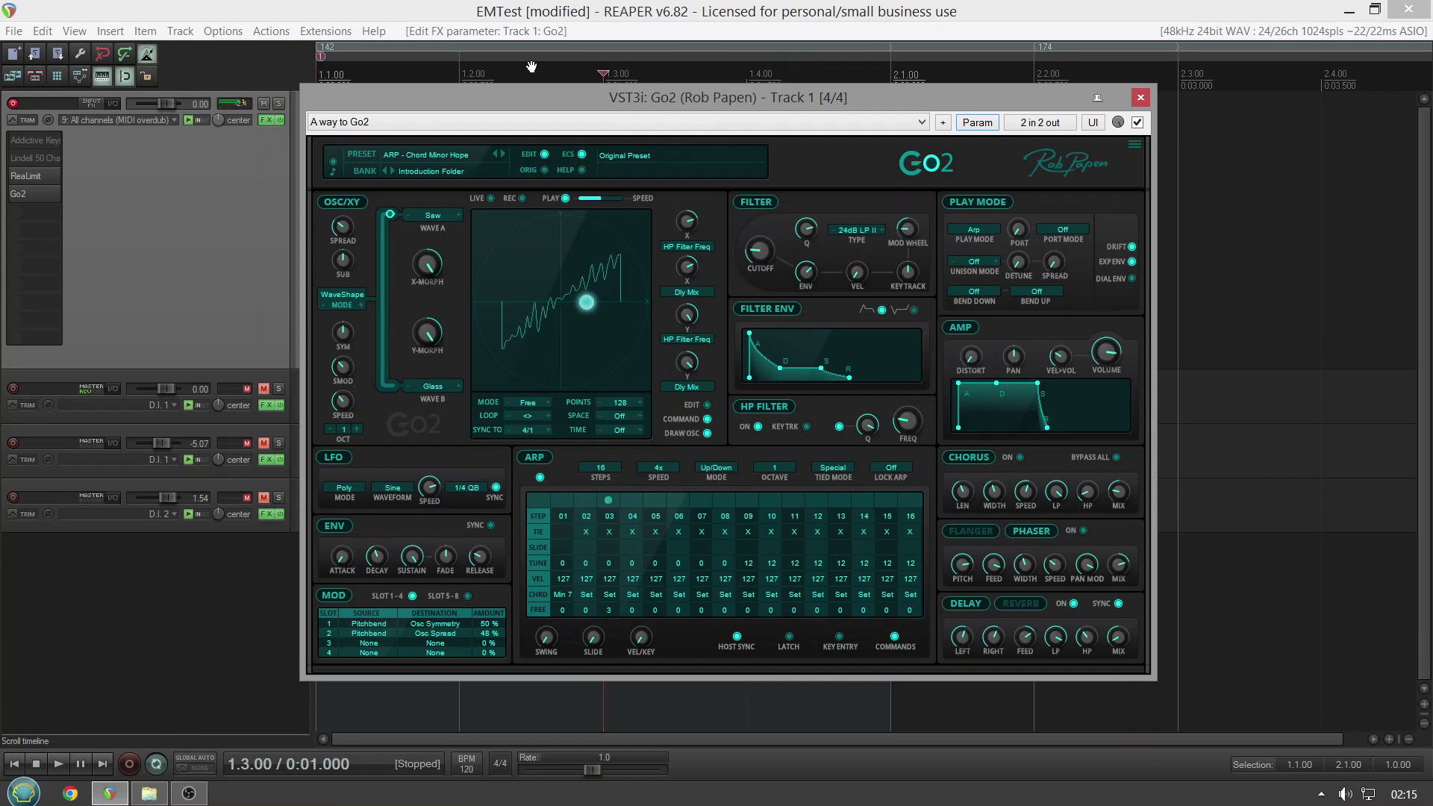
Load the preset Bass-Hollow Sub 2 from presets 1-50.
left_click(498, 126)
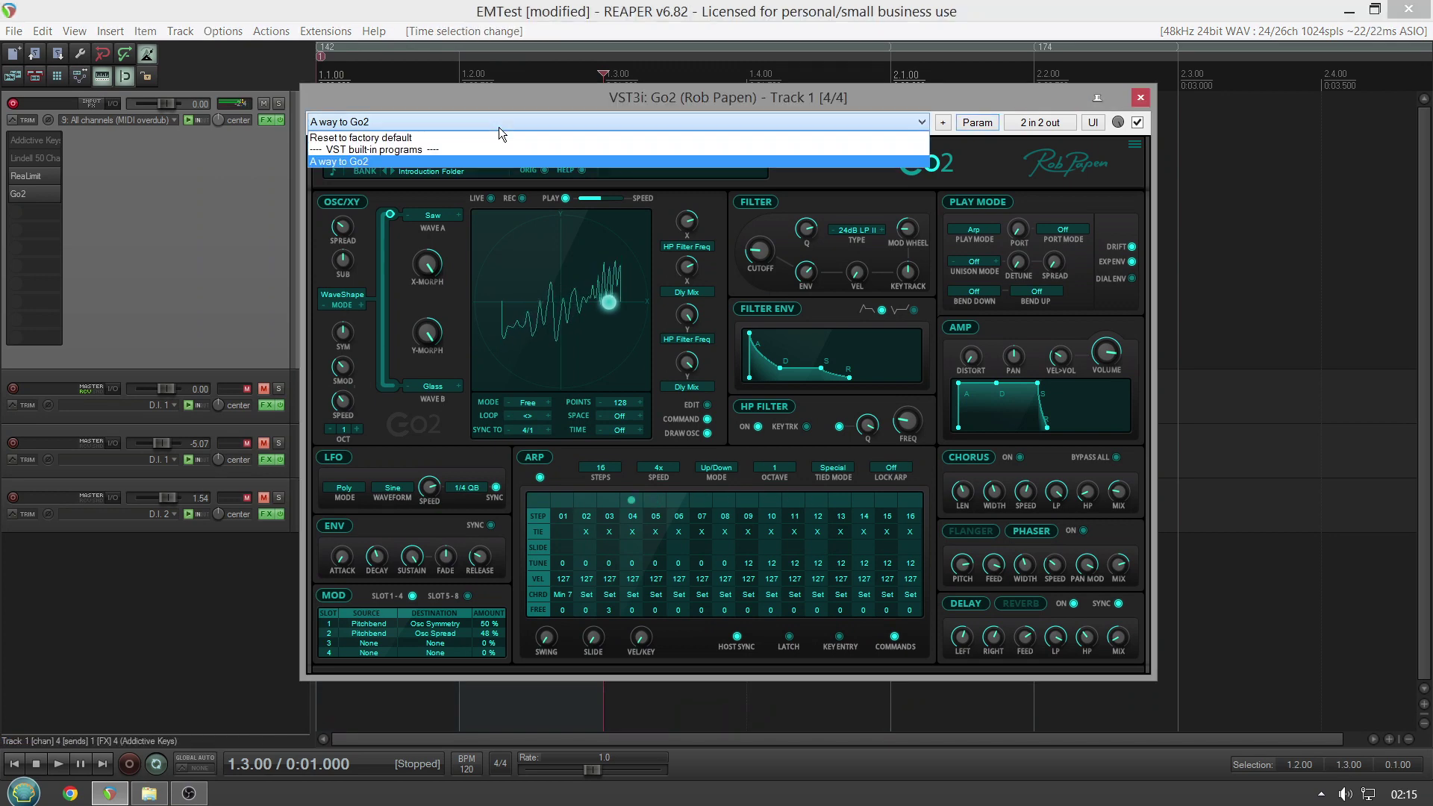
left_click(498, 127)
left_click(447, 157)
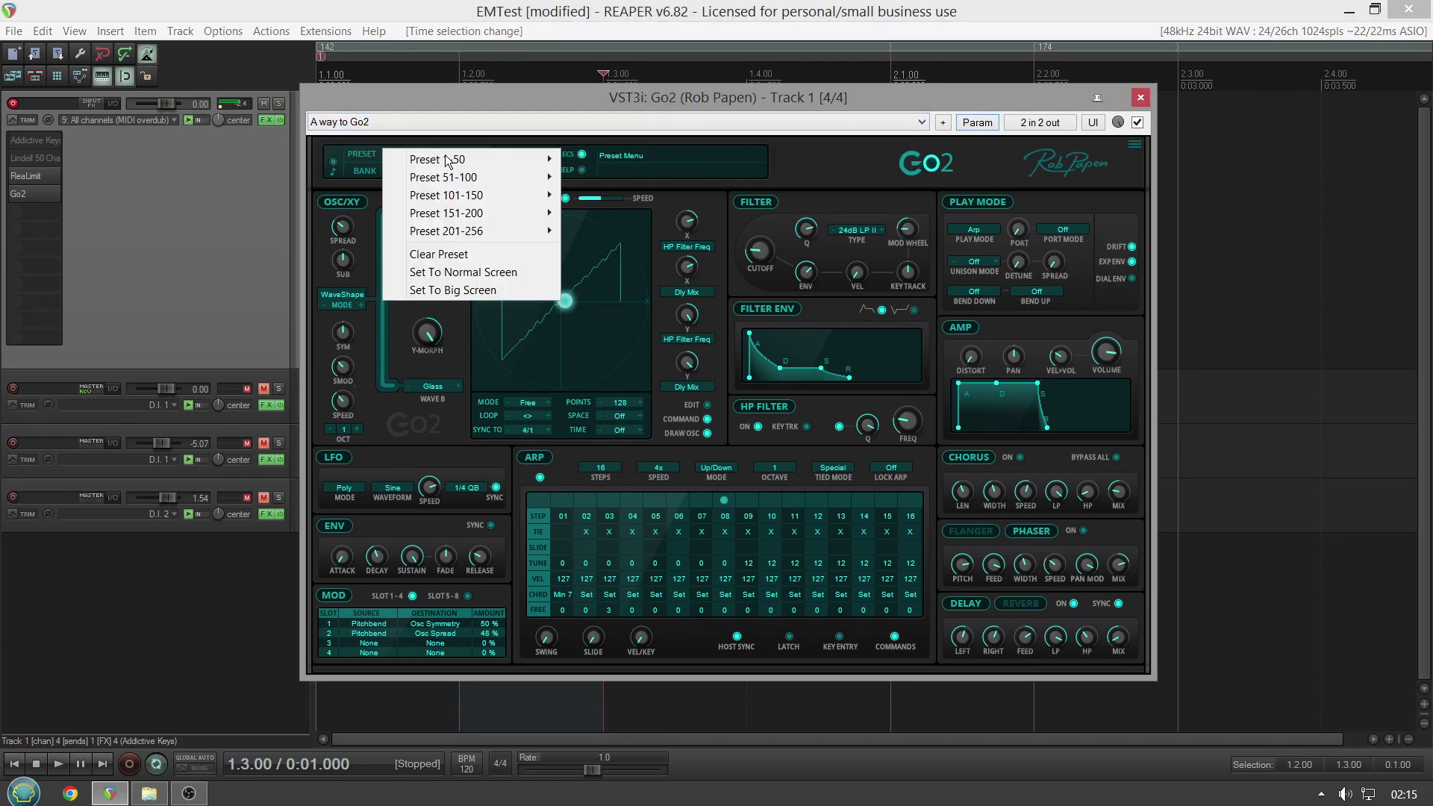
mouse_move(448, 160)
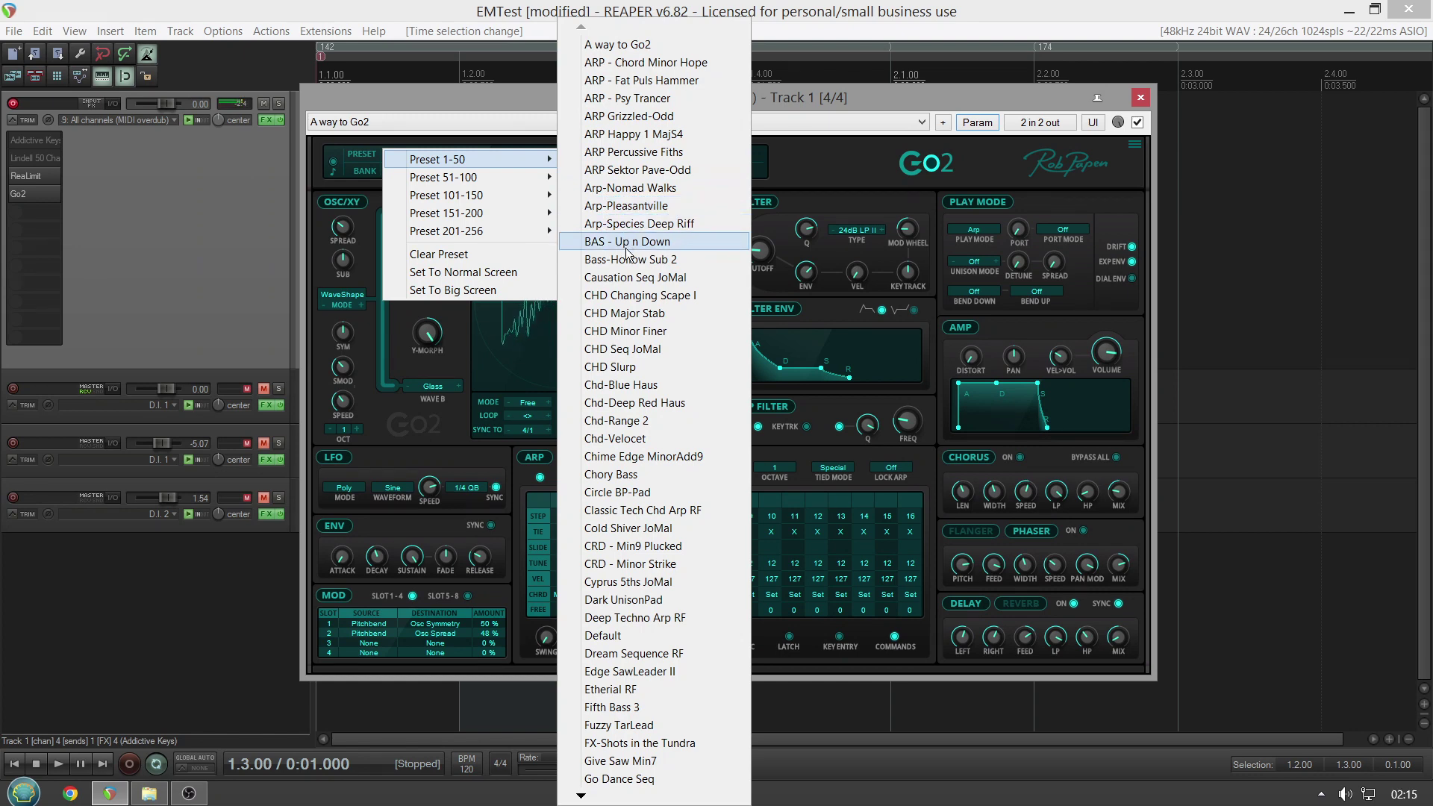
left_click(628, 261)
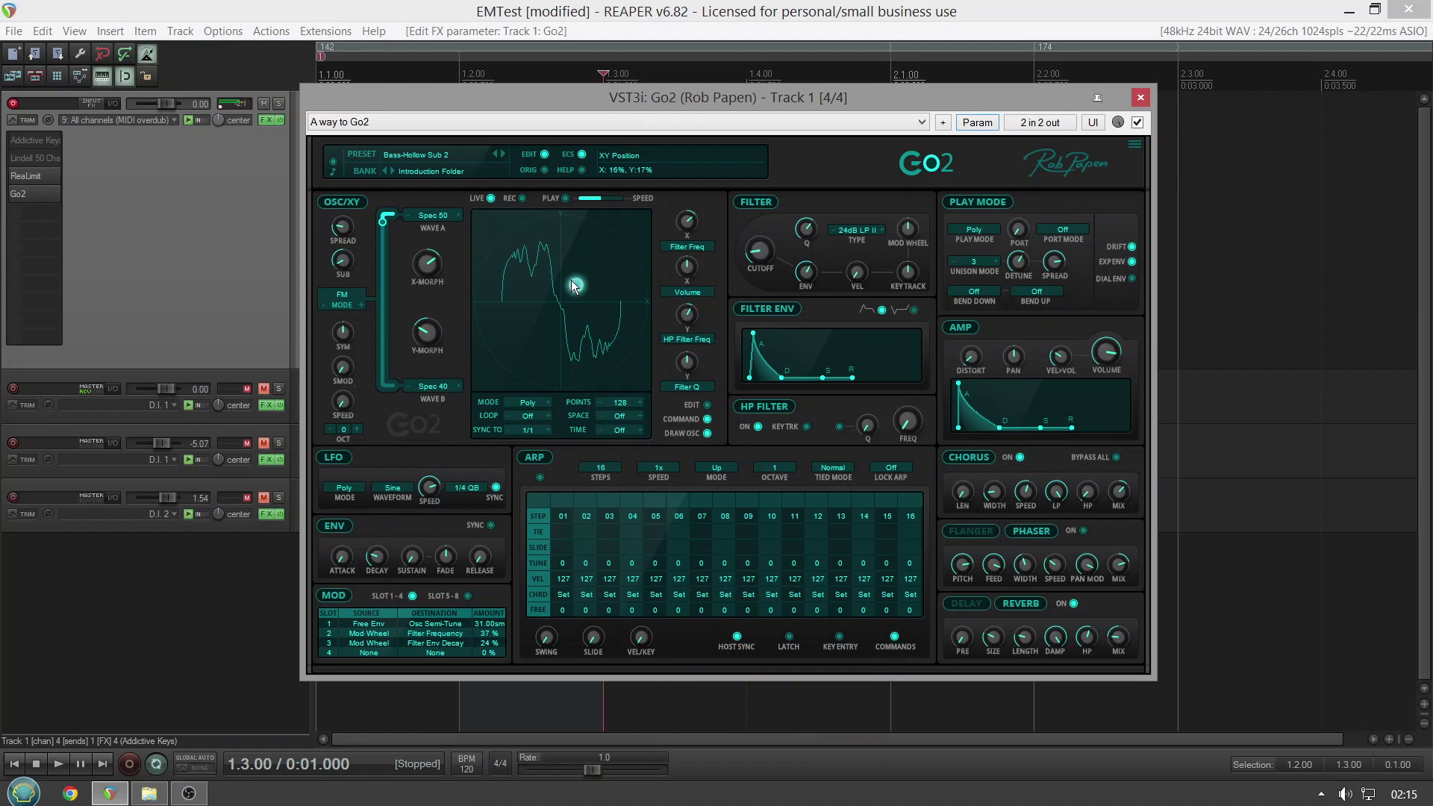
Raise the reverb size and move the XY position through about X -70%, Y 56% to about X 70%, Y 73%.
left_click_drag(575, 284, 499, 255)
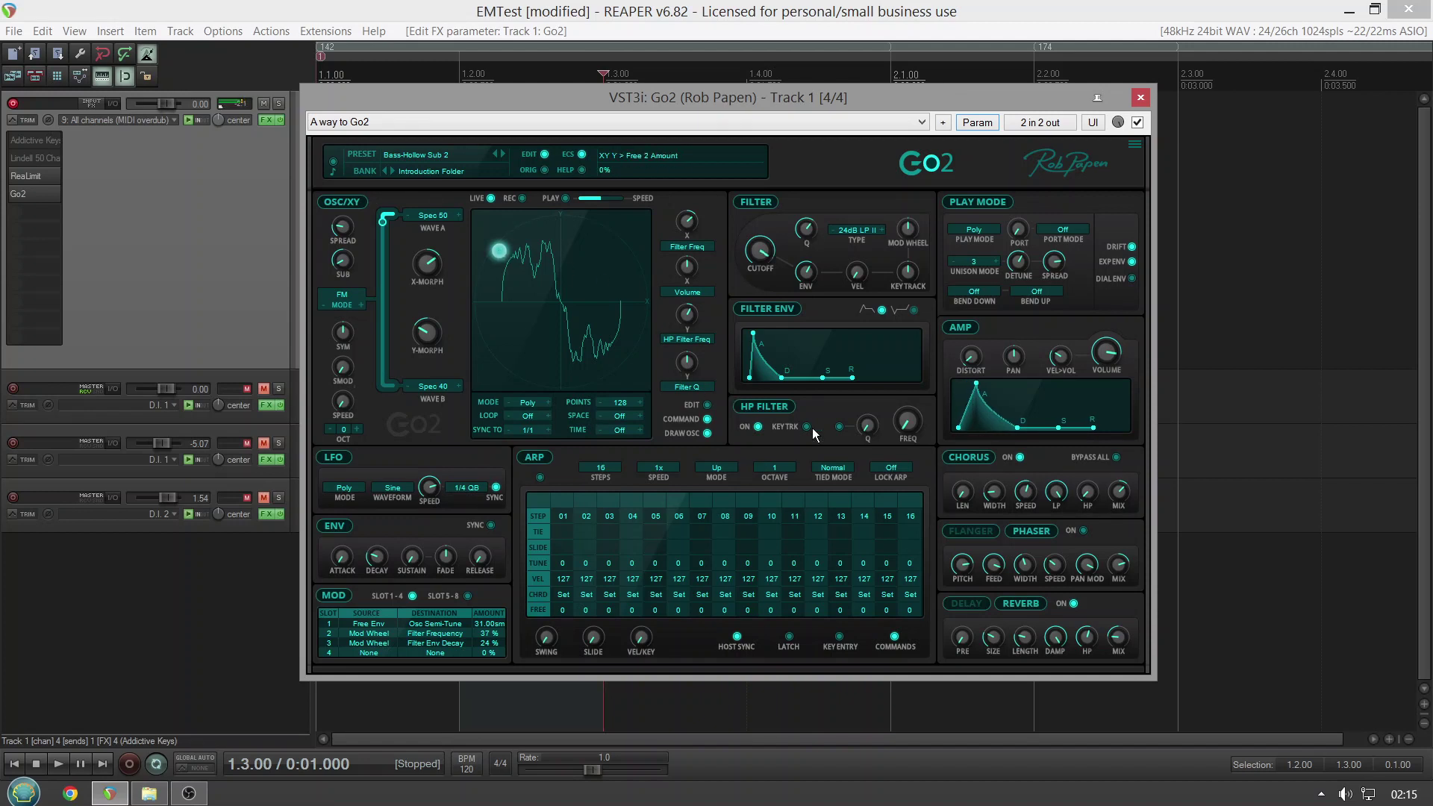
left_click_drag(985, 629, 990, 615)
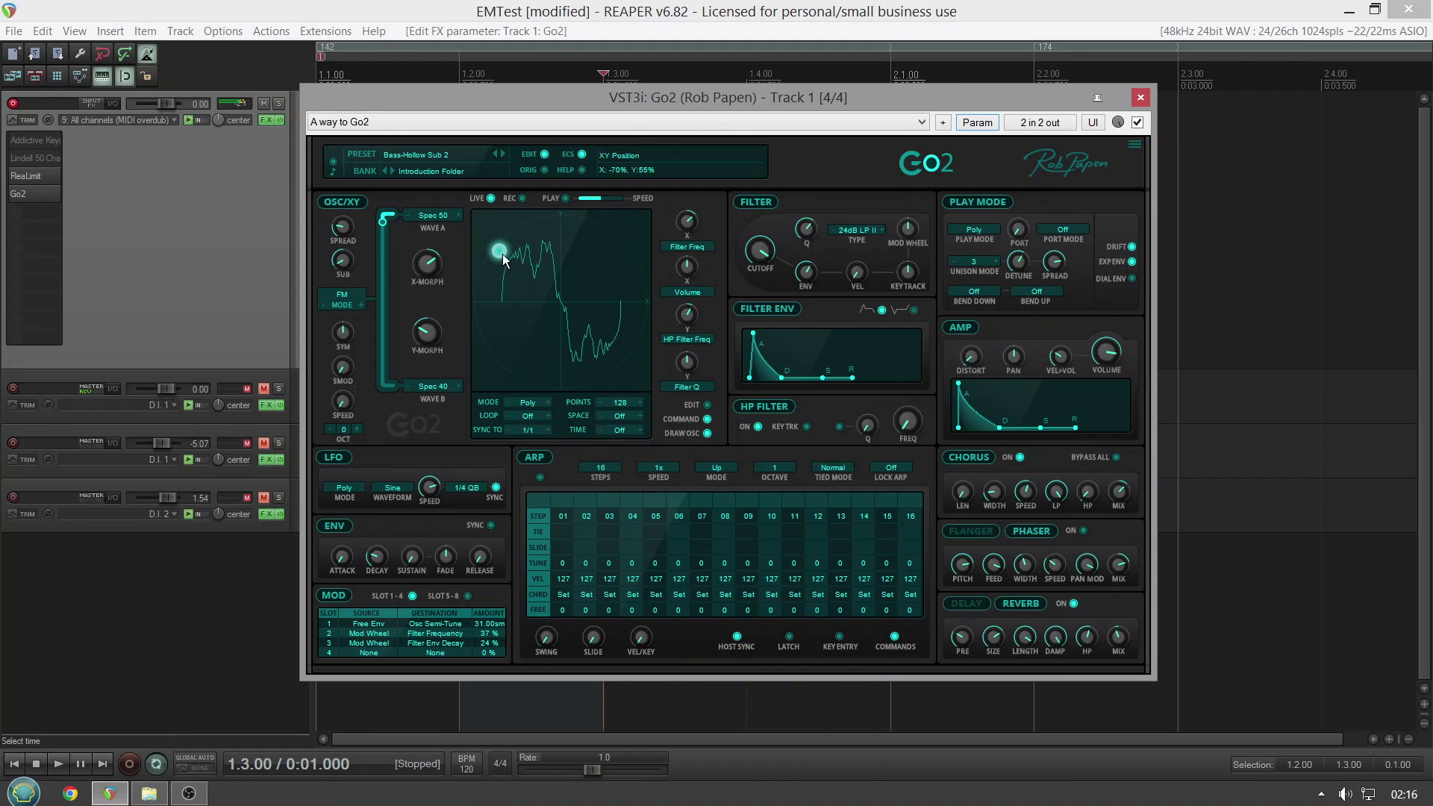
left_click_drag(503, 259, 624, 235)
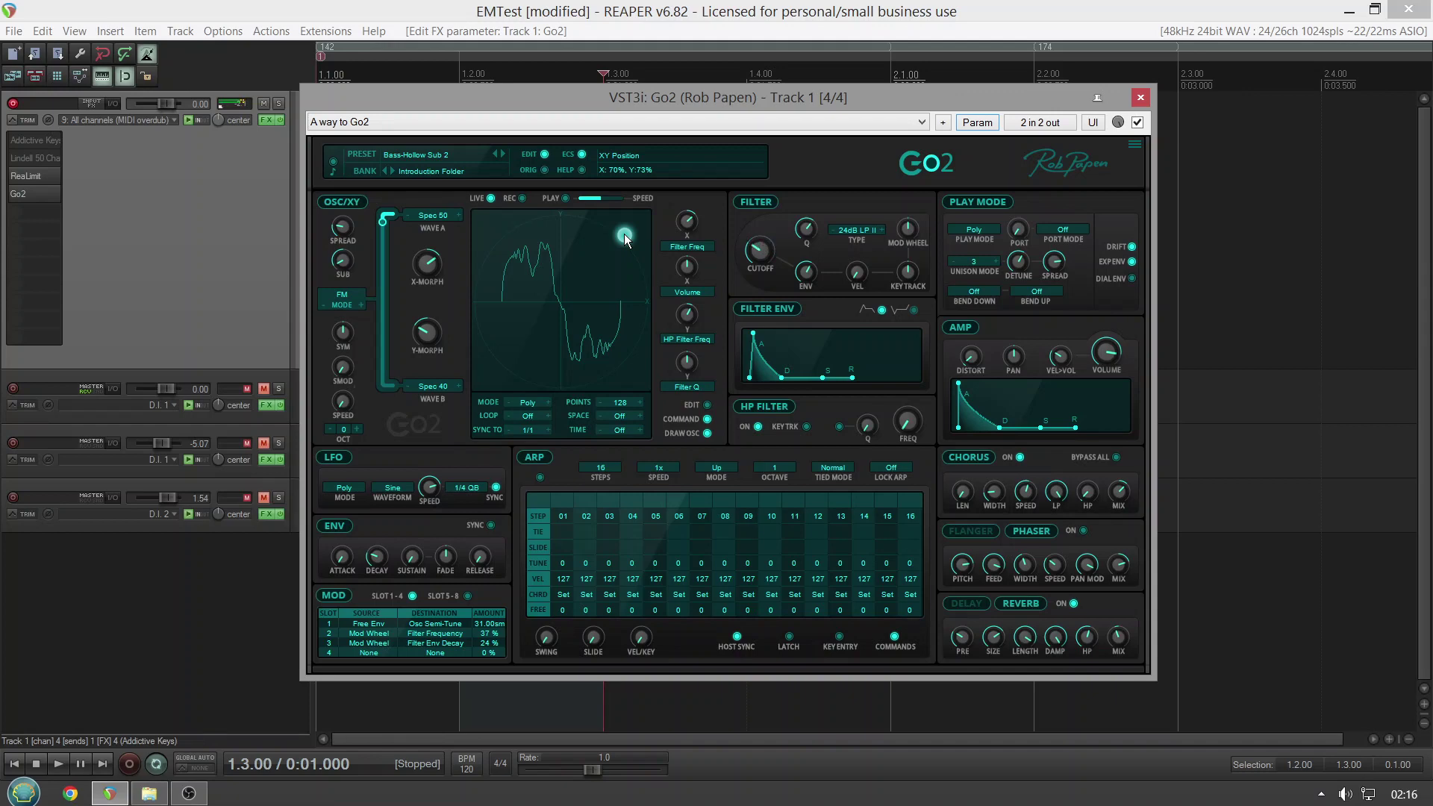
Load the preset Causation Seq JoMal from presets 1-50 and turn its arpeggiator off.
left_click(435, 154)
mouse_move(463, 161)
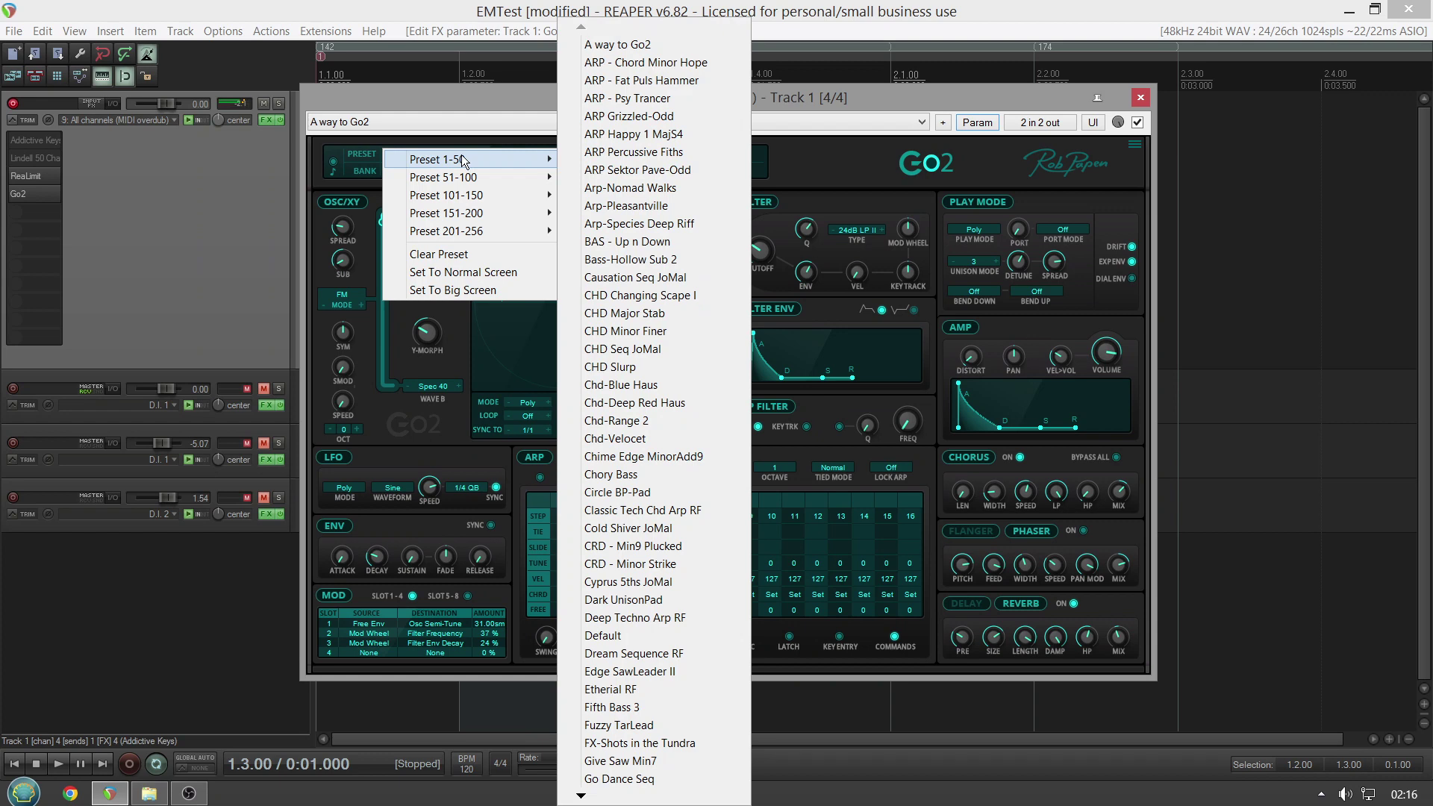
left_click(661, 278)
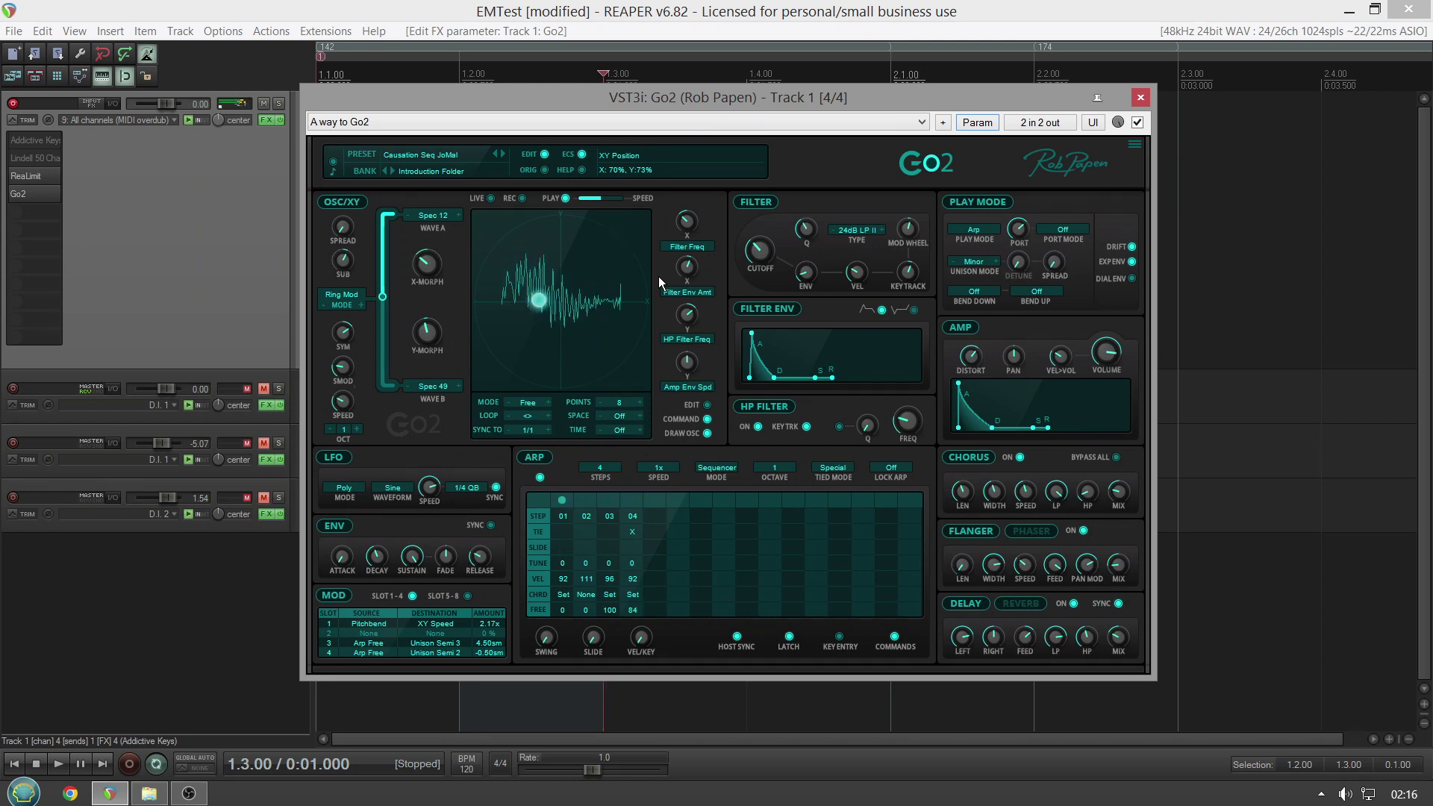
left_click(540, 477)
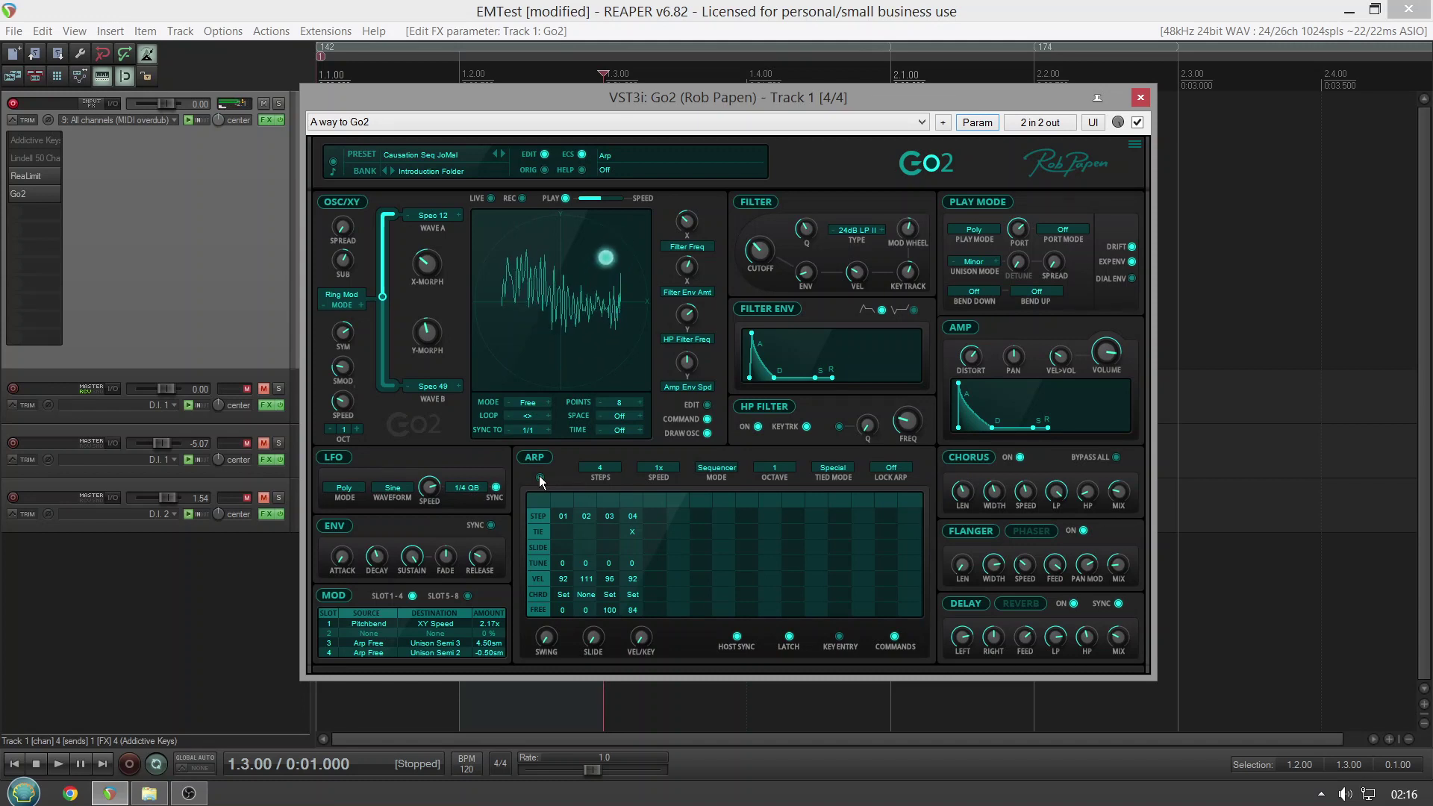
Load the preset Chd-Blue Haus from presets 1-50.
left_click(424, 155)
mouse_move(458, 160)
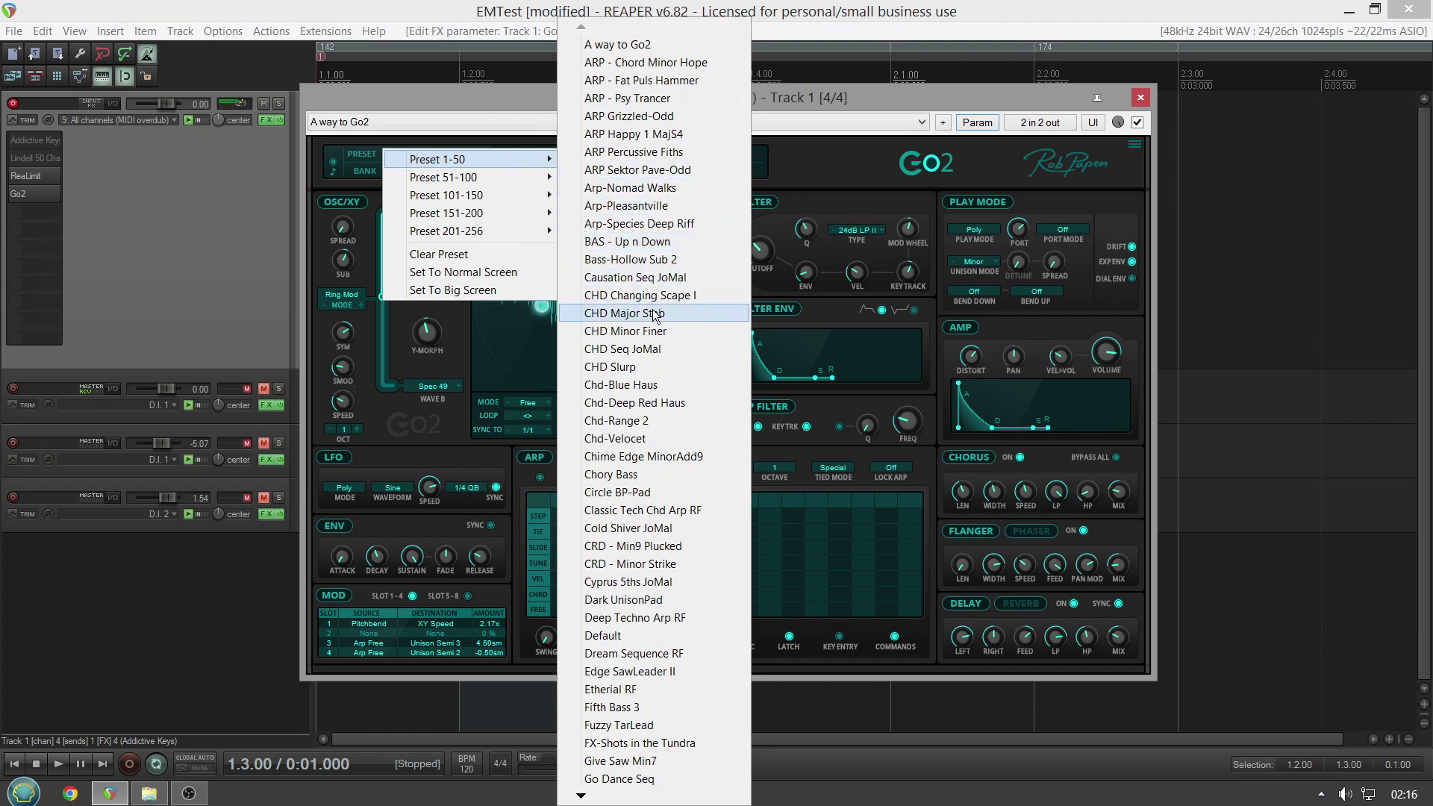
left_click(658, 385)
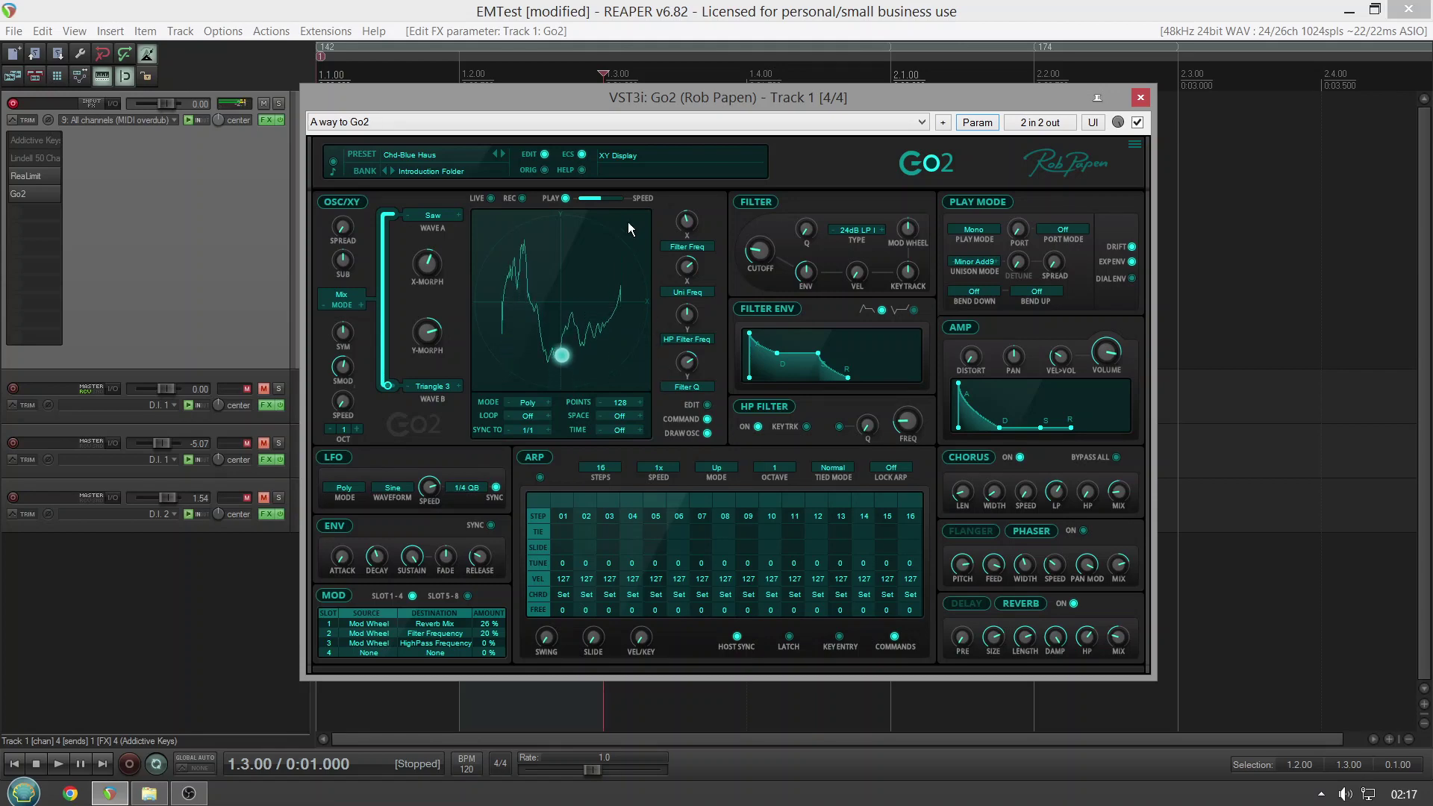
Load the preset CHD Seq JoMal from presets 1-50.
left_click(446, 155)
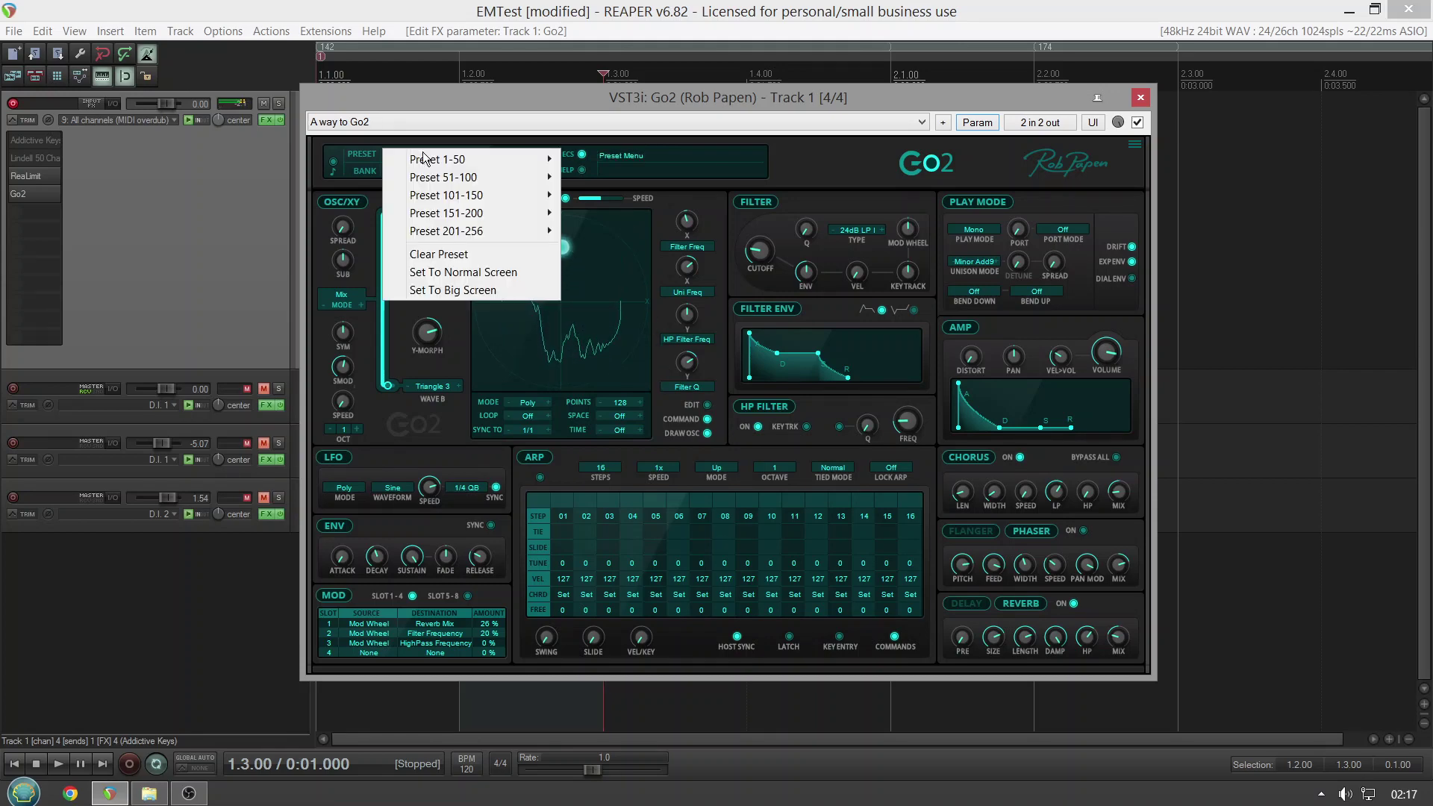
mouse_move(465, 166)
left_click(693, 344)
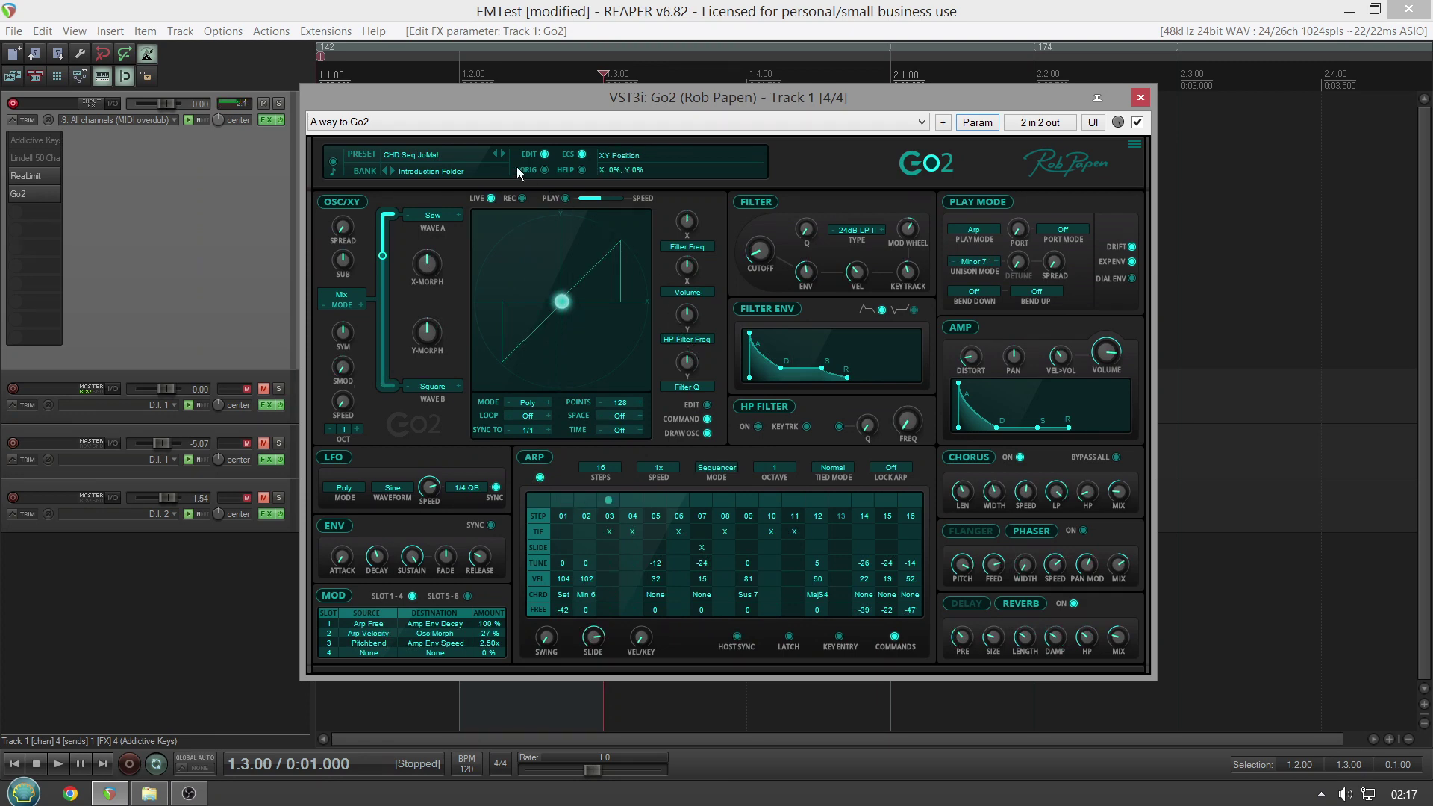
Load the preset Dark UnisonPad from presets 1-50.
left_click(462, 156)
mouse_move(464, 158)
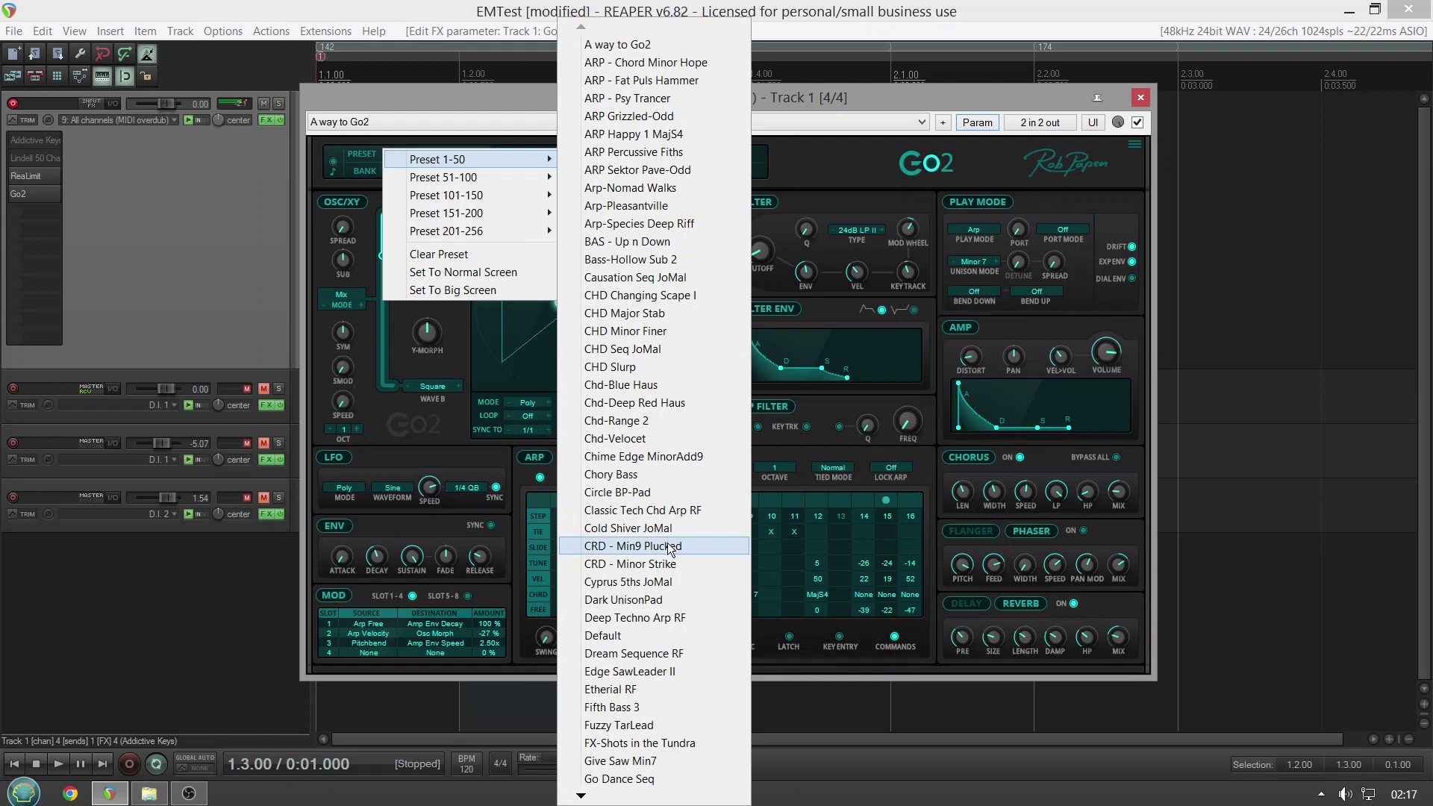
left_click(662, 601)
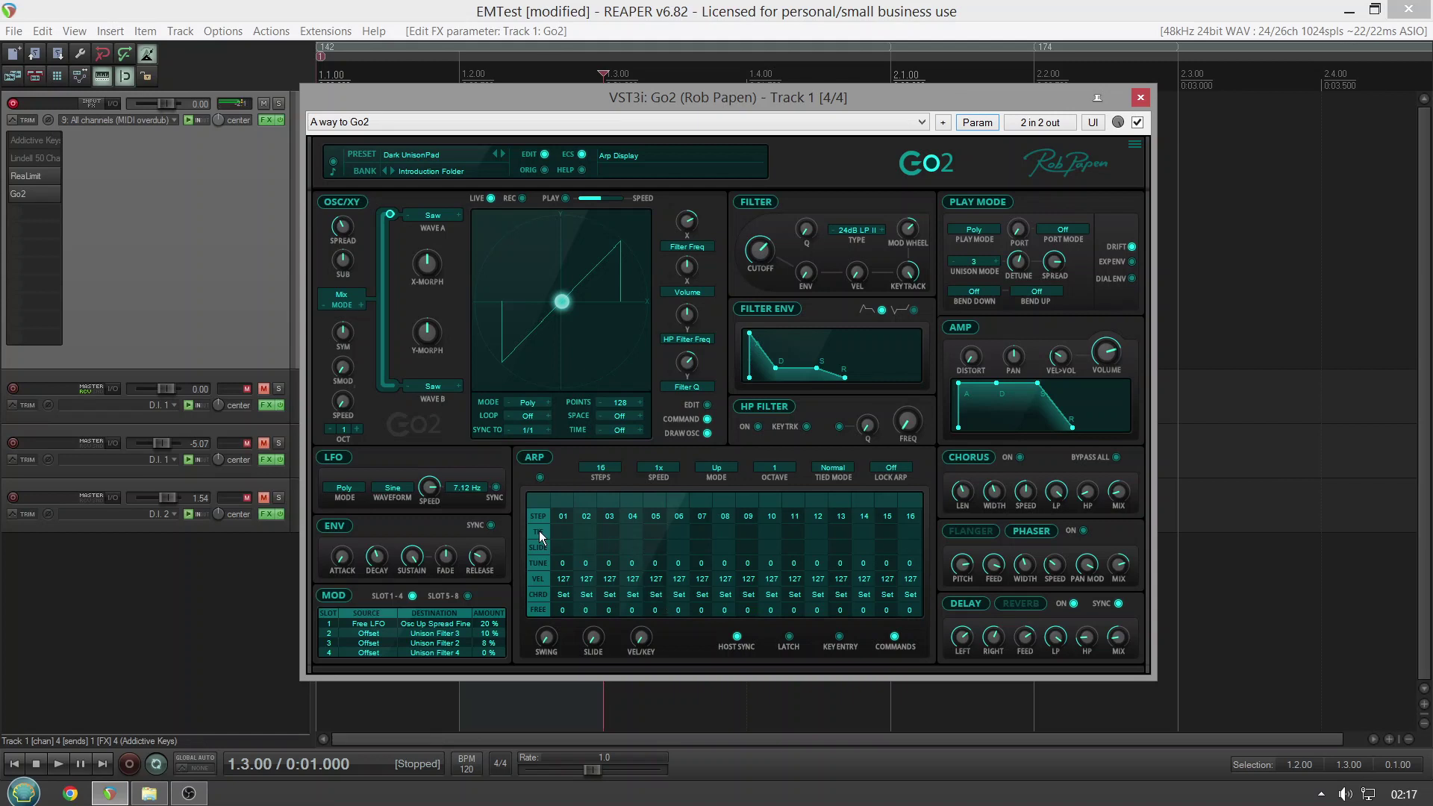
Step oscillator Wave A through Square and Triangle, and set it to Vocal A from Spectrum Waves 1.
left_click(456, 216)
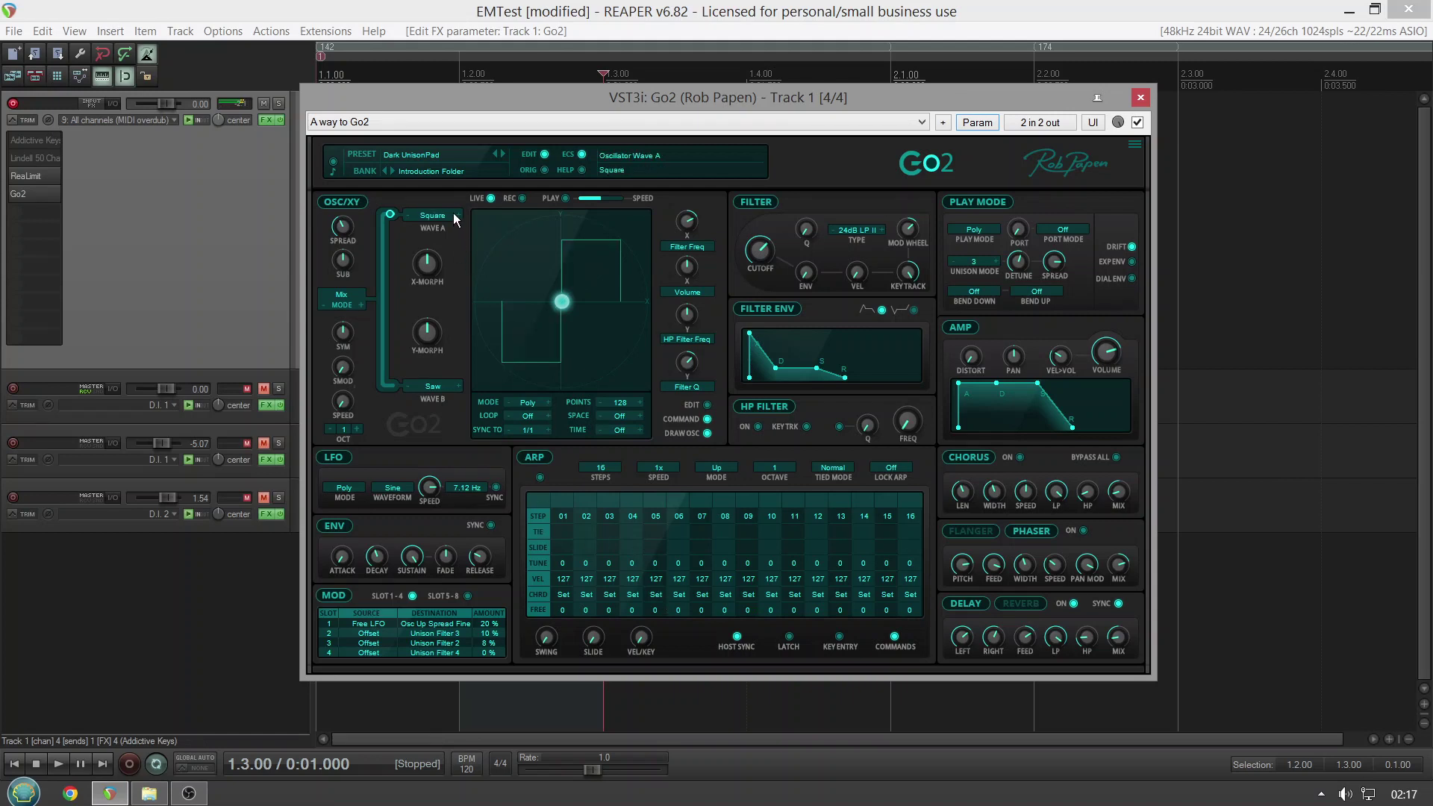
left_click(456, 216)
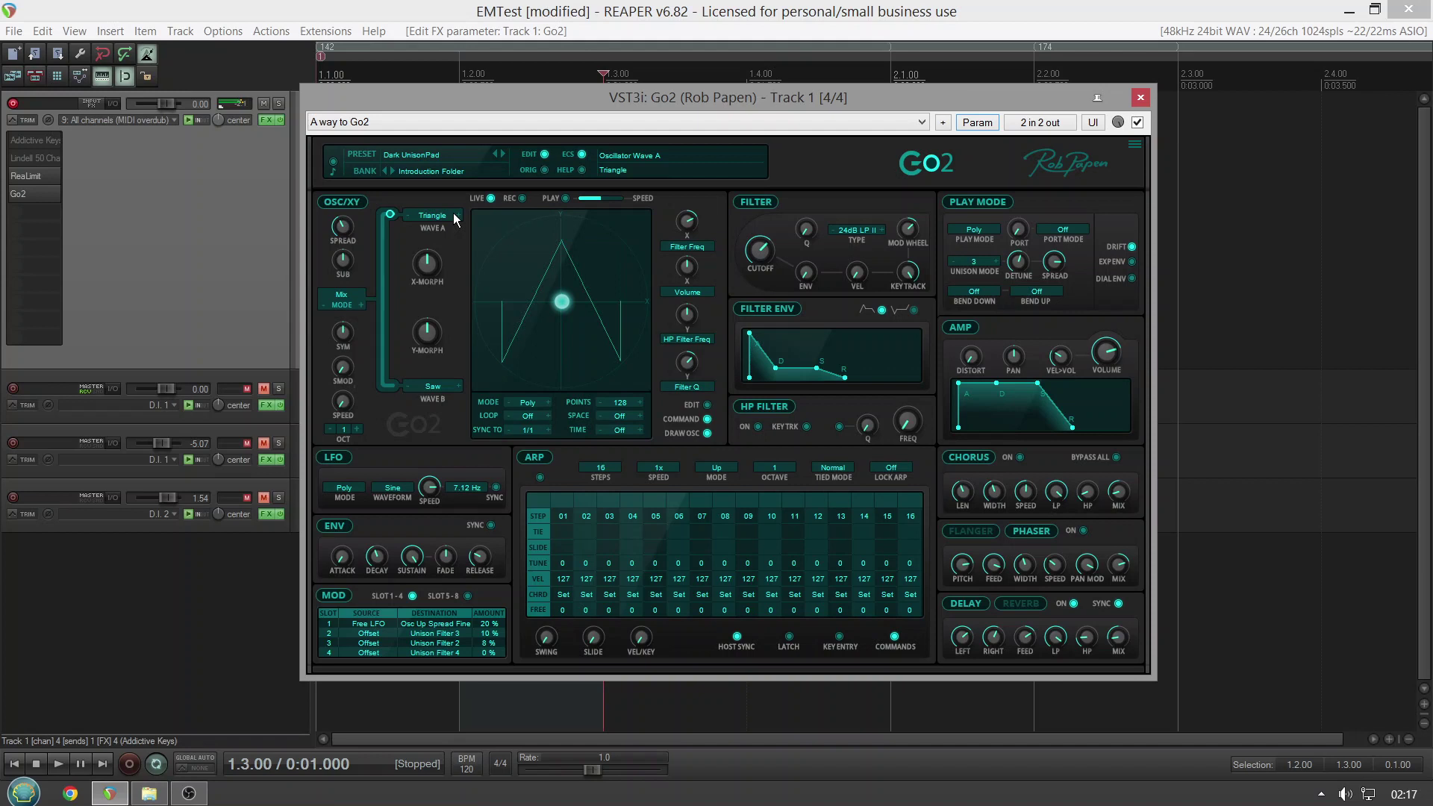
left_click(426, 217)
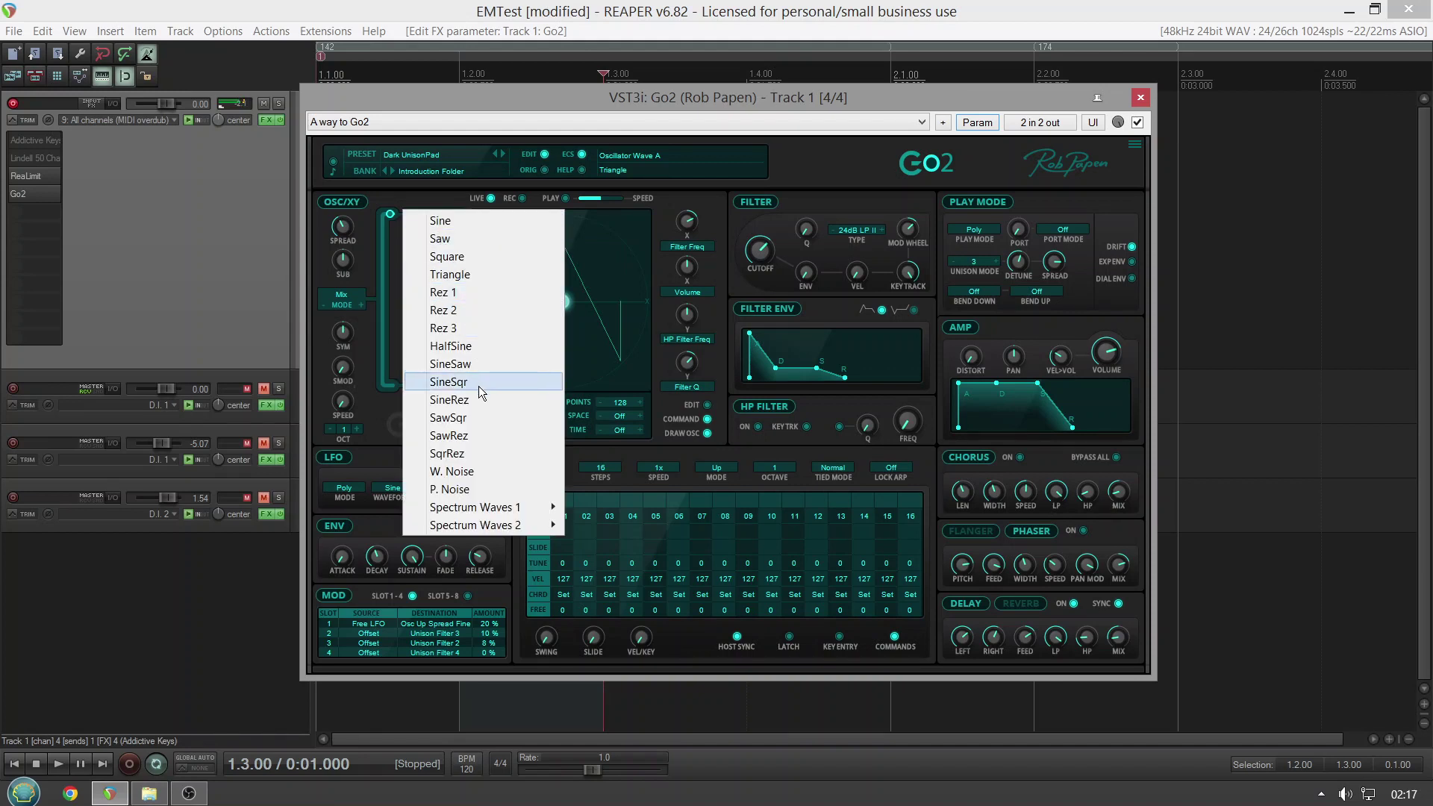
mouse_move(523, 507)
left_click(611, 512)
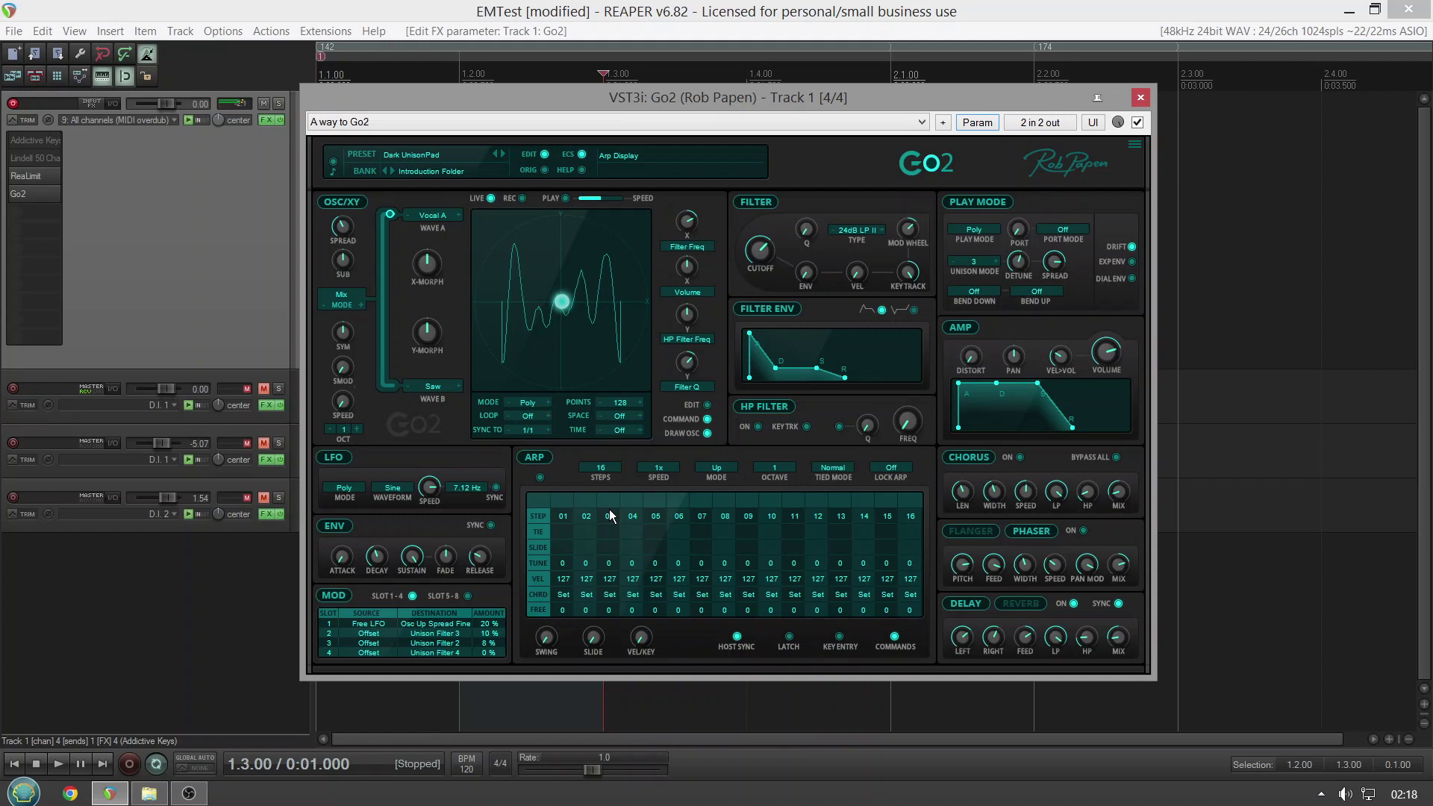
Set oscillator Wave A to Vox 04 from Spectrum Waves 1.
left_click(435, 156)
left_click(438, 119)
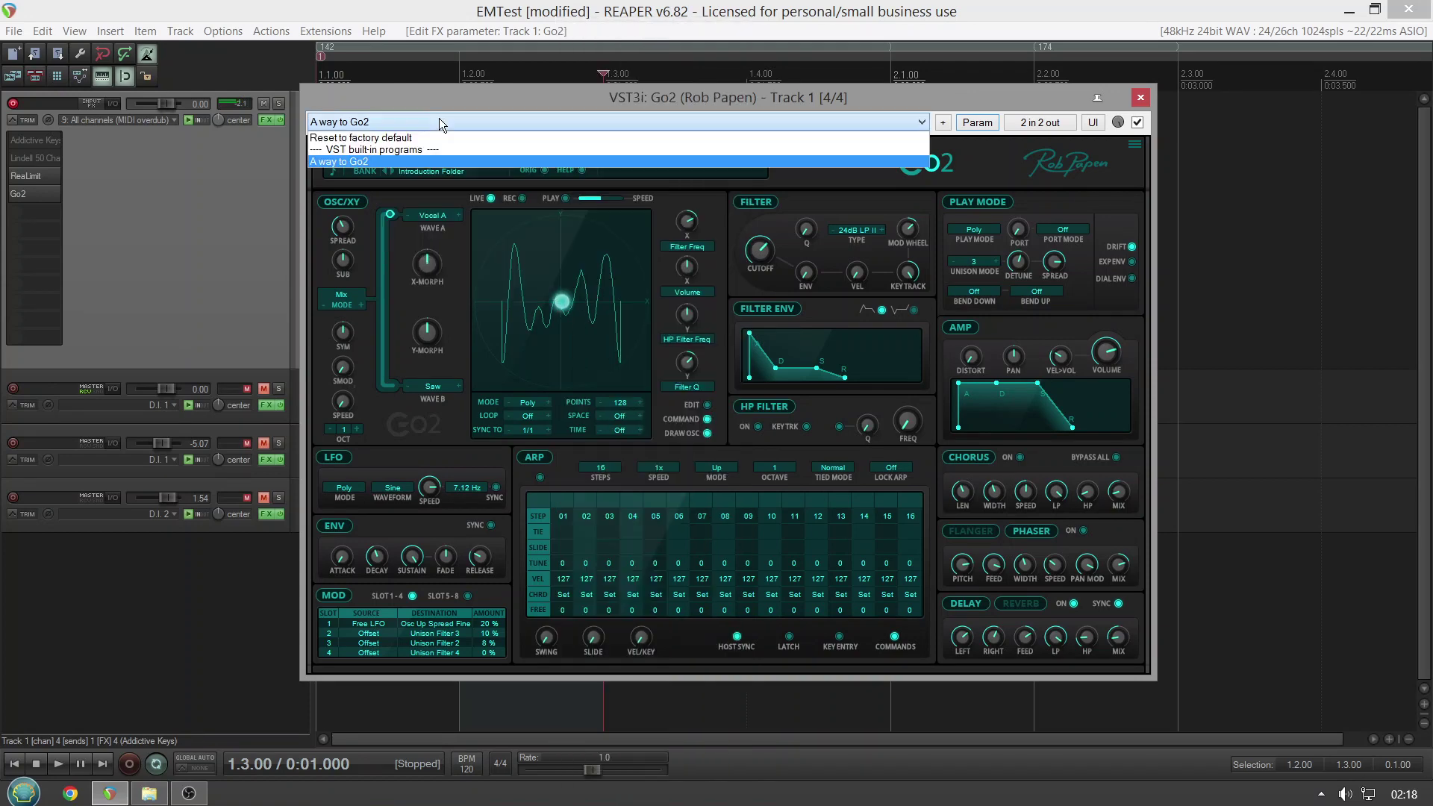
left_click(419, 217)
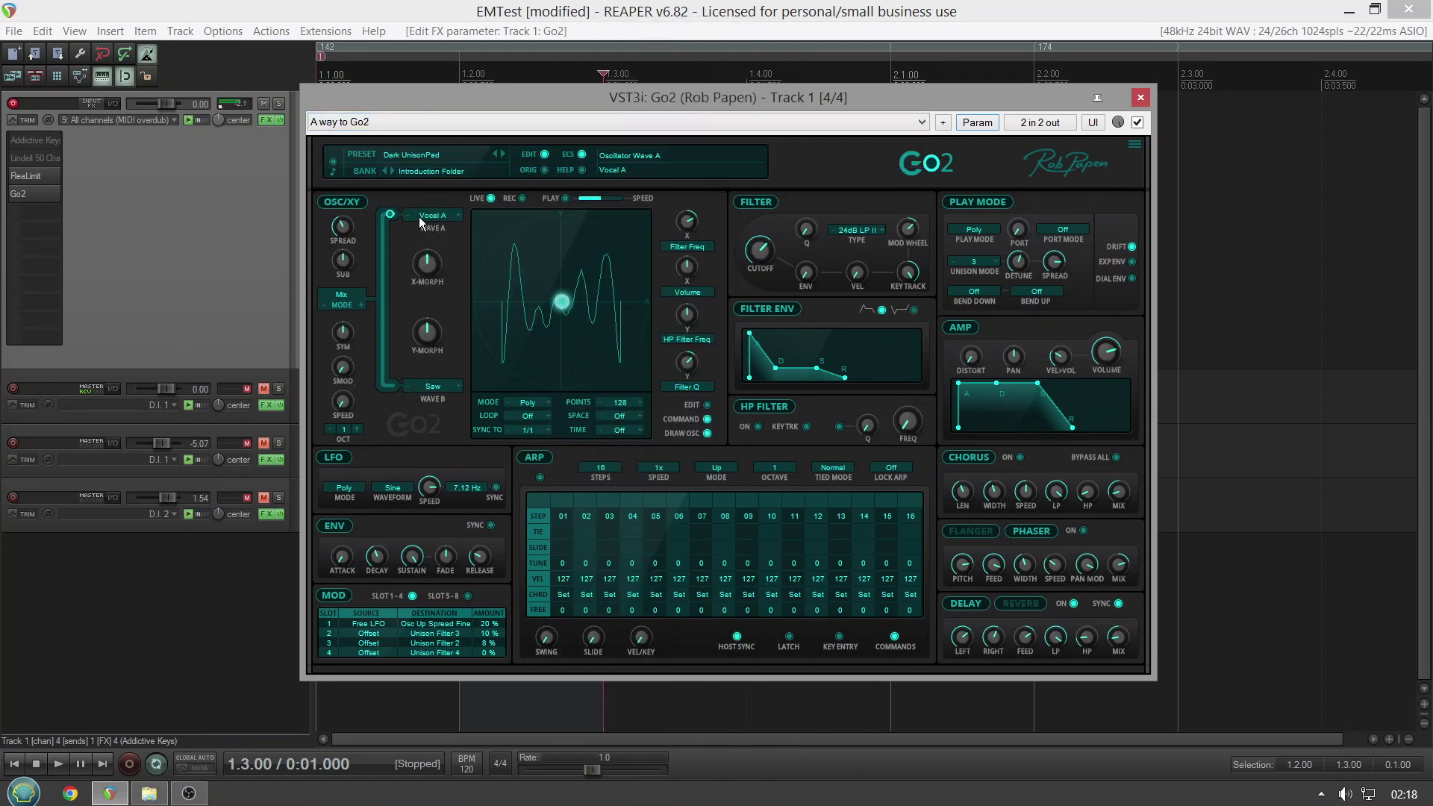
left_click(437, 216)
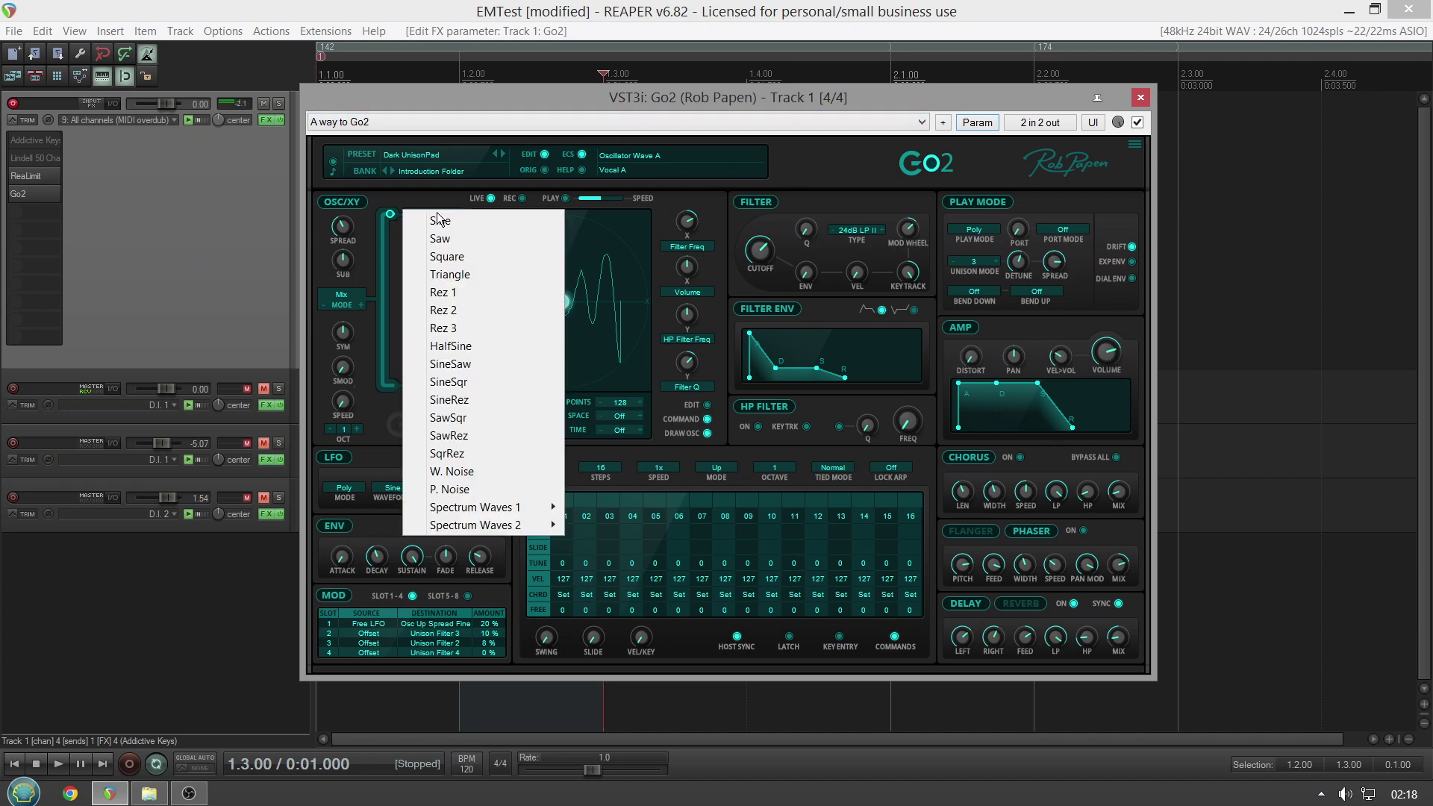
mouse_move(540, 509)
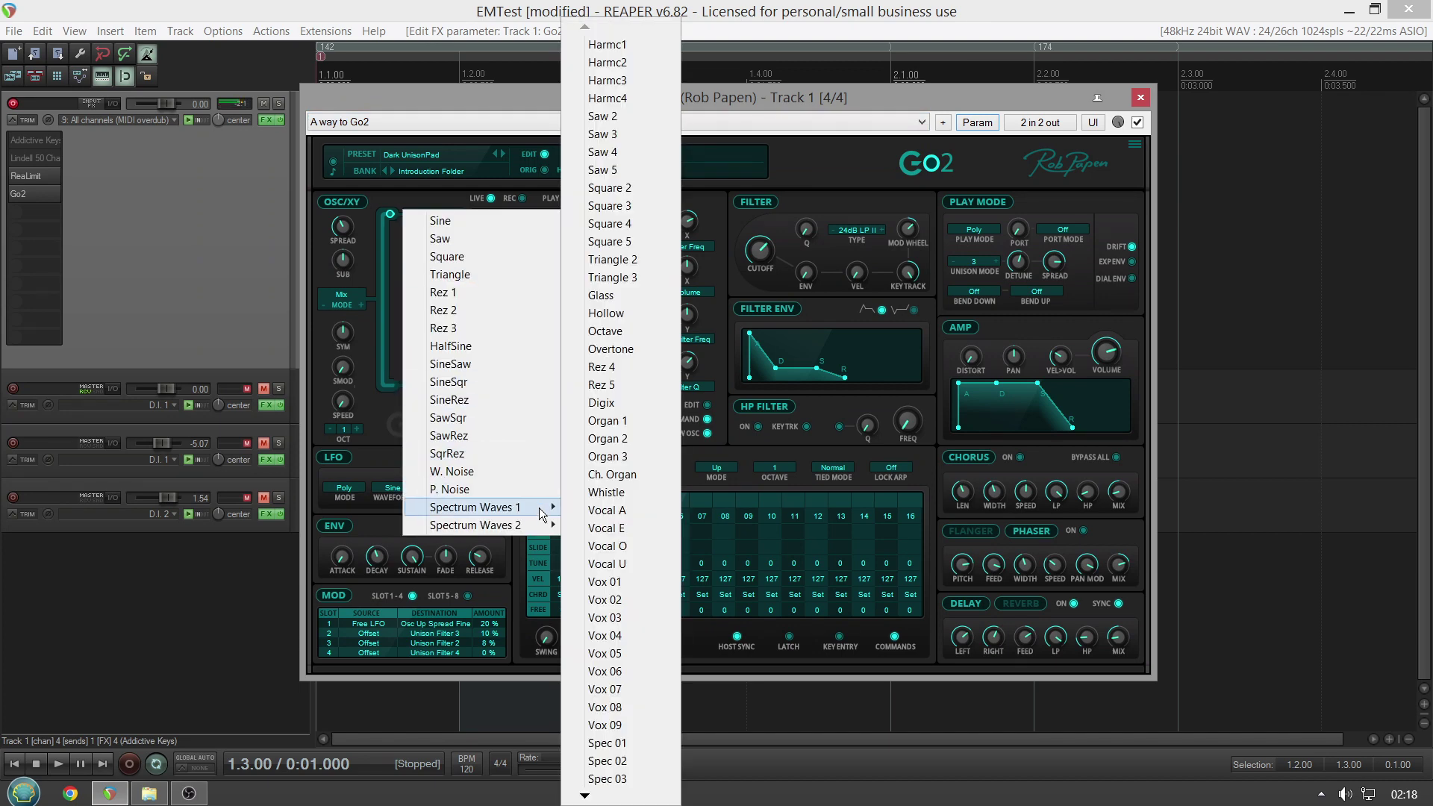
left_click(626, 635)
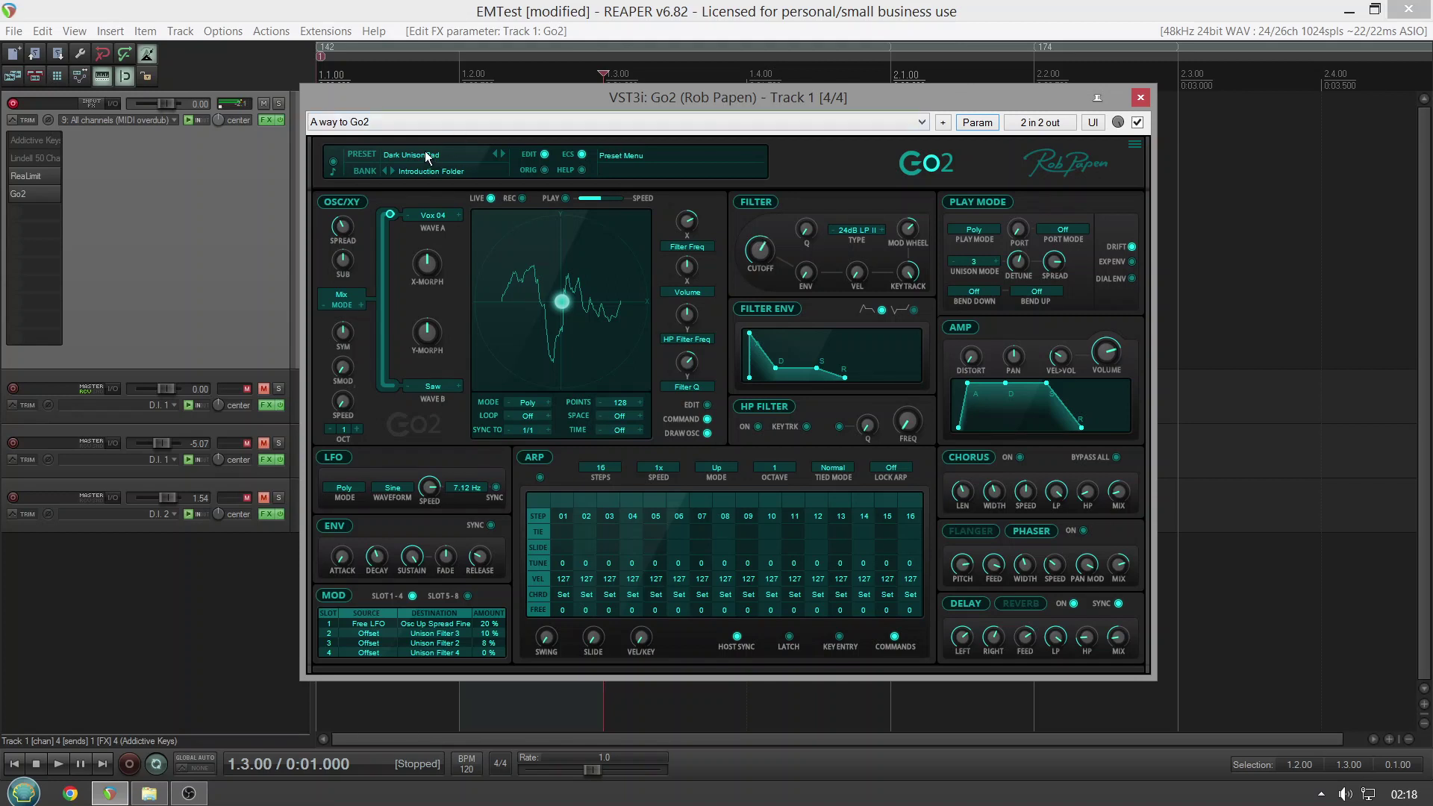
Set oscillator Wave A to Glass from Spectrum Waves 1.
left_click(423, 217)
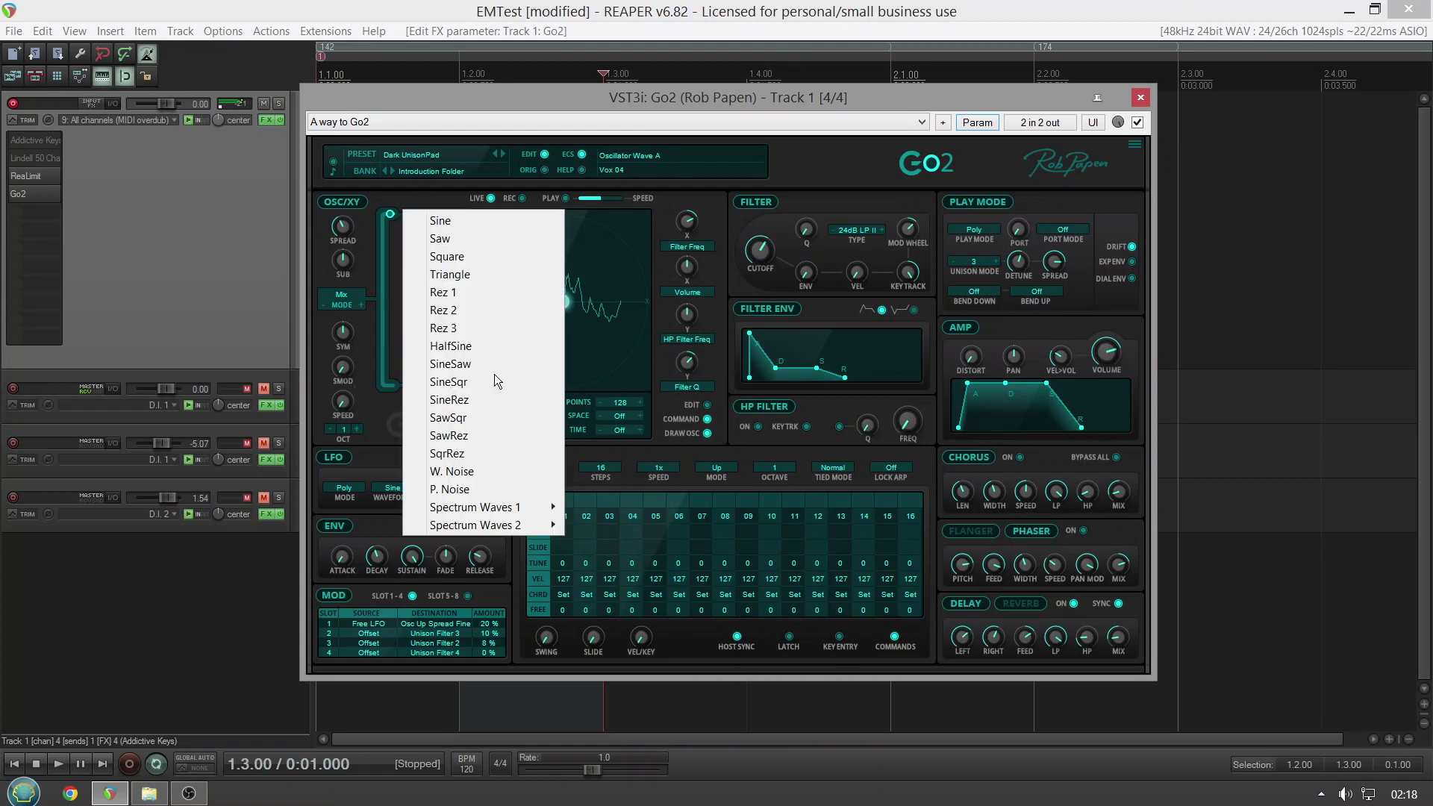
mouse_move(516, 507)
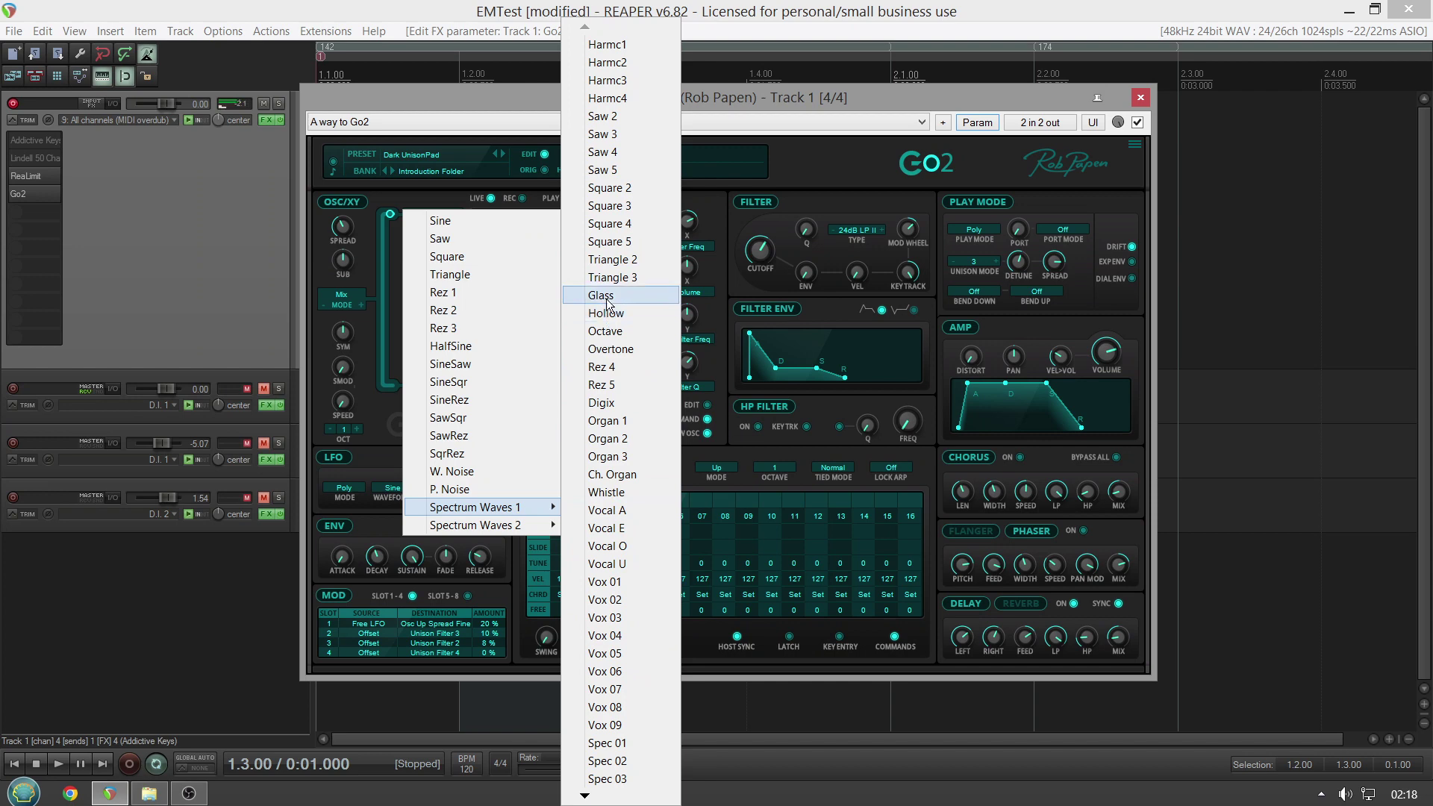
left_click(608, 297)
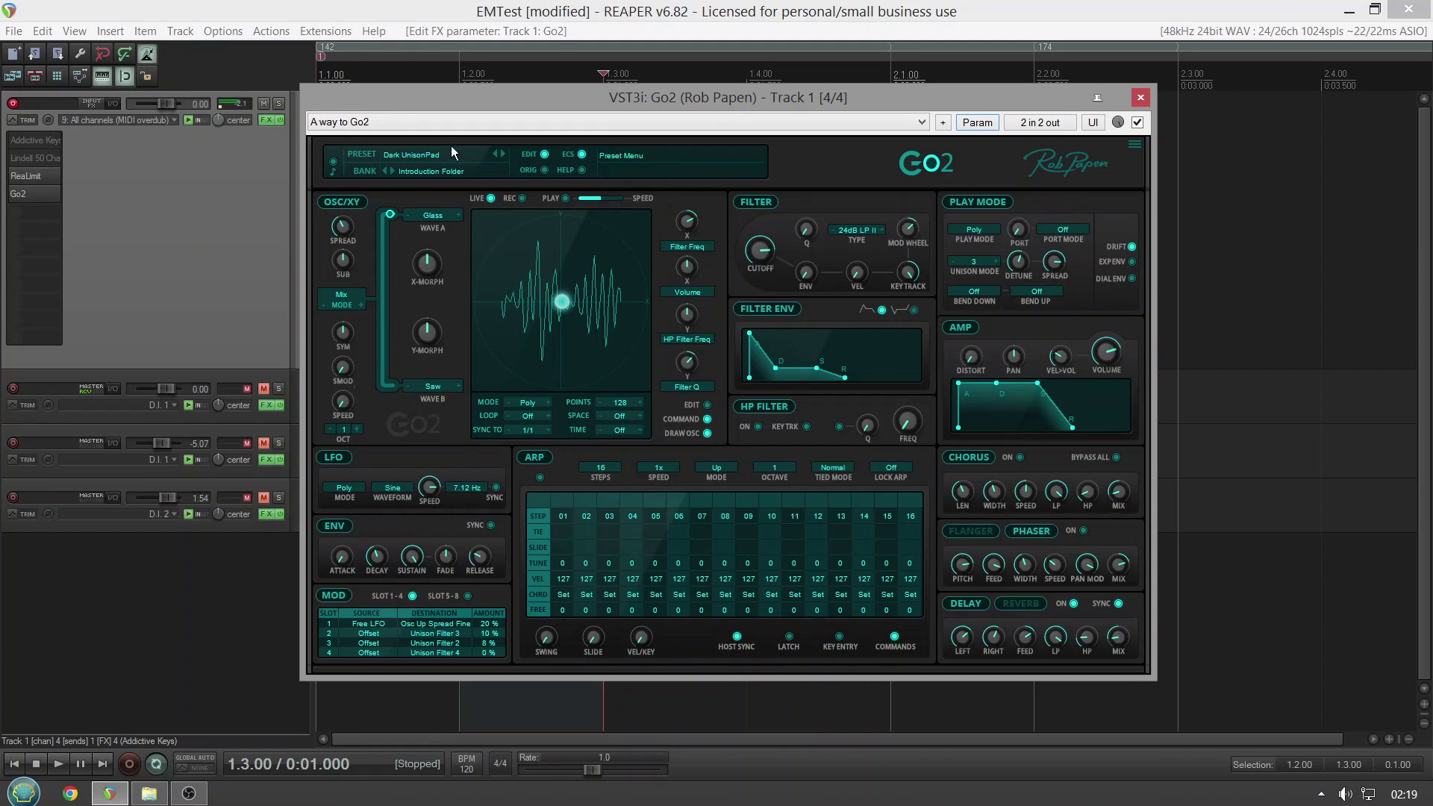
Try oscillator Wave A with Octave from Spectrum Waves 1 and switch it to Spec 40 from Spectrum Waves 2.
left_click(434, 216)
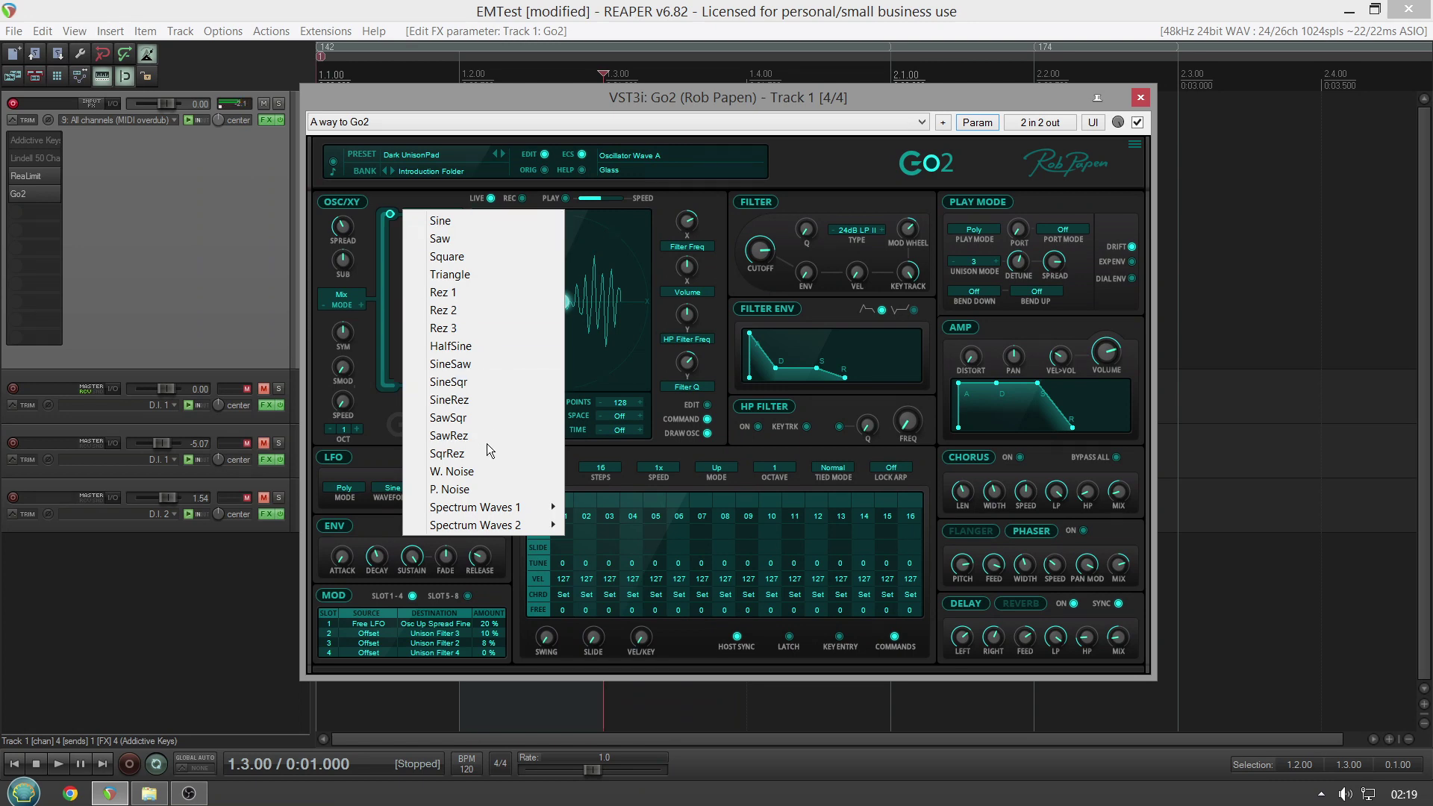
mouse_move(500, 512)
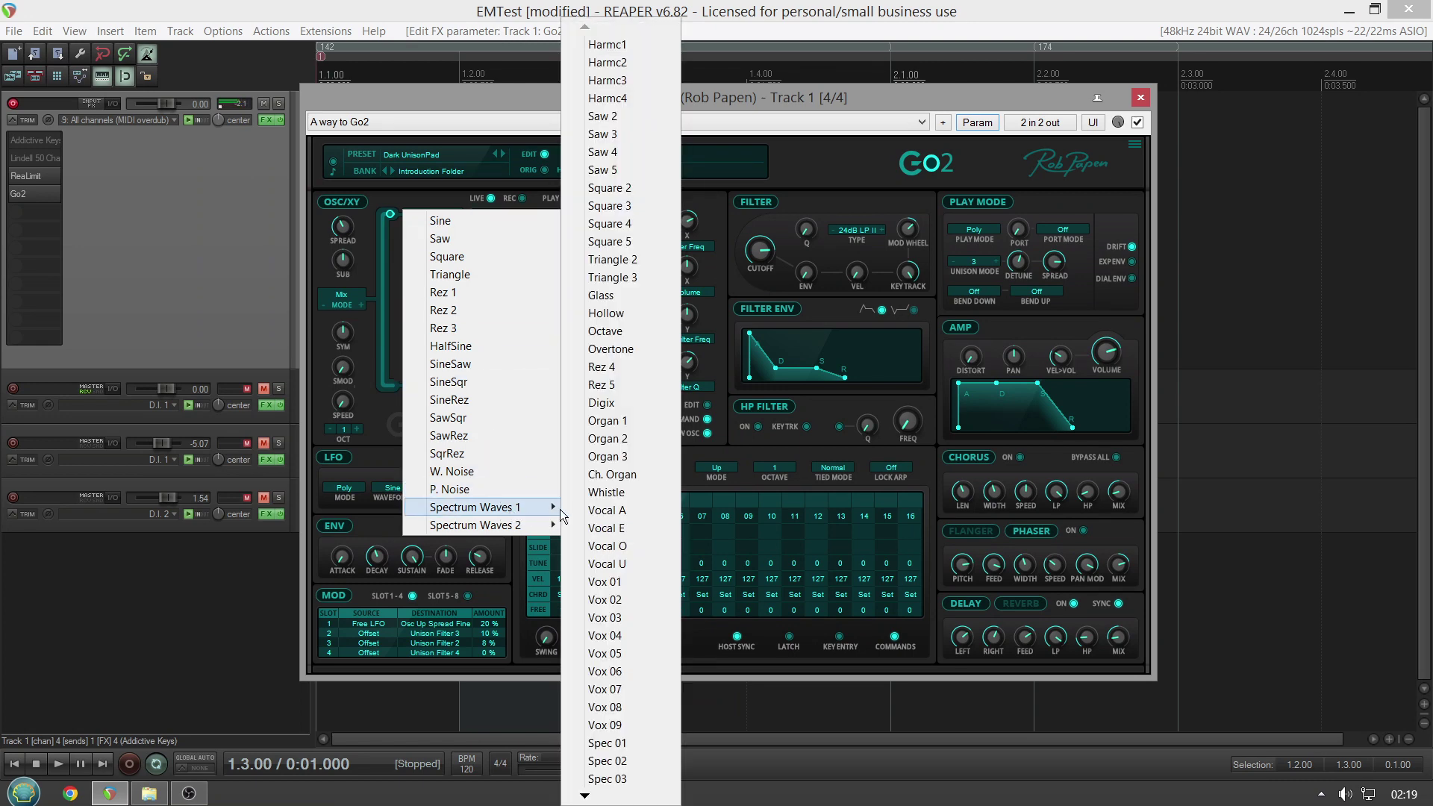
left_click(625, 332)
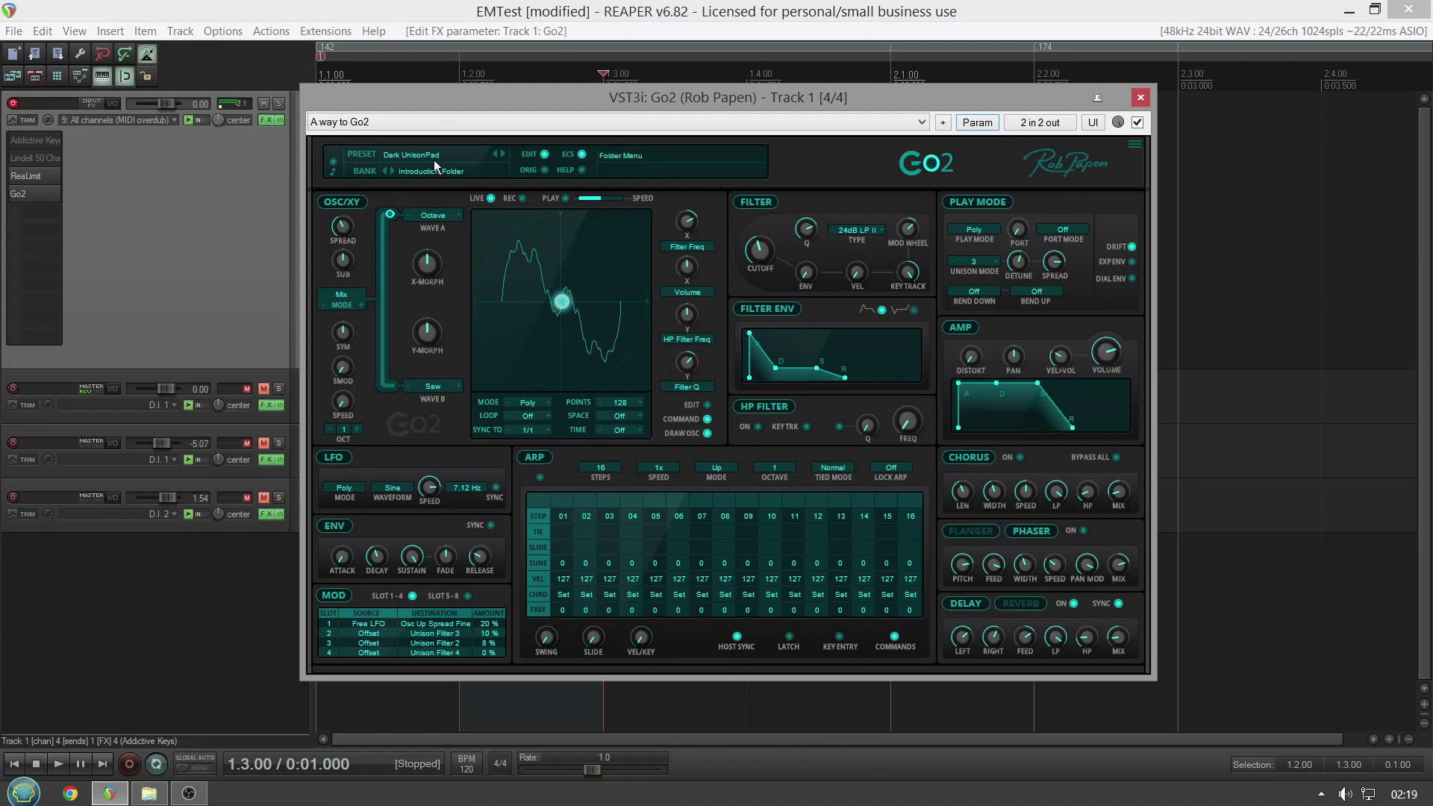
left_click(434, 215)
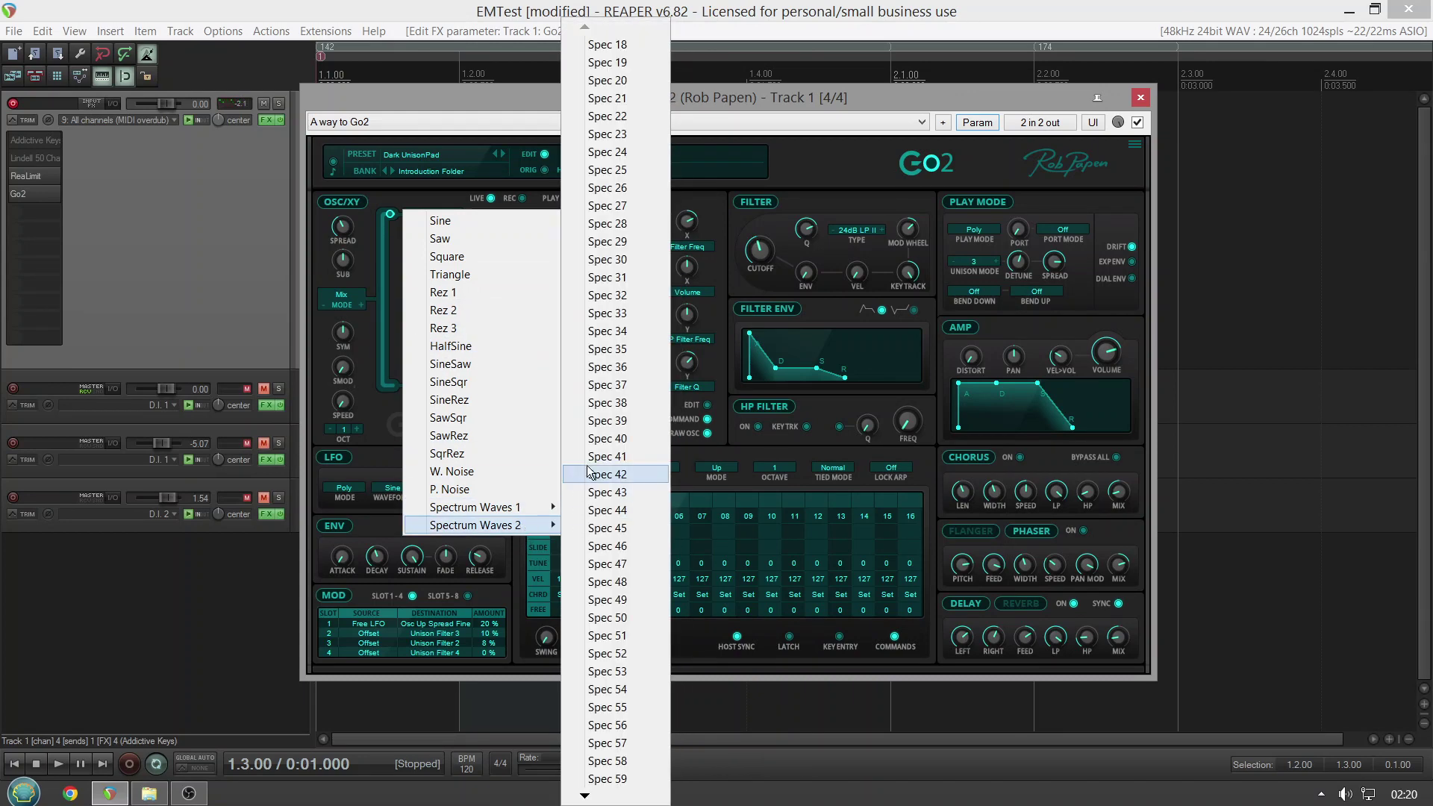
left_click(593, 445)
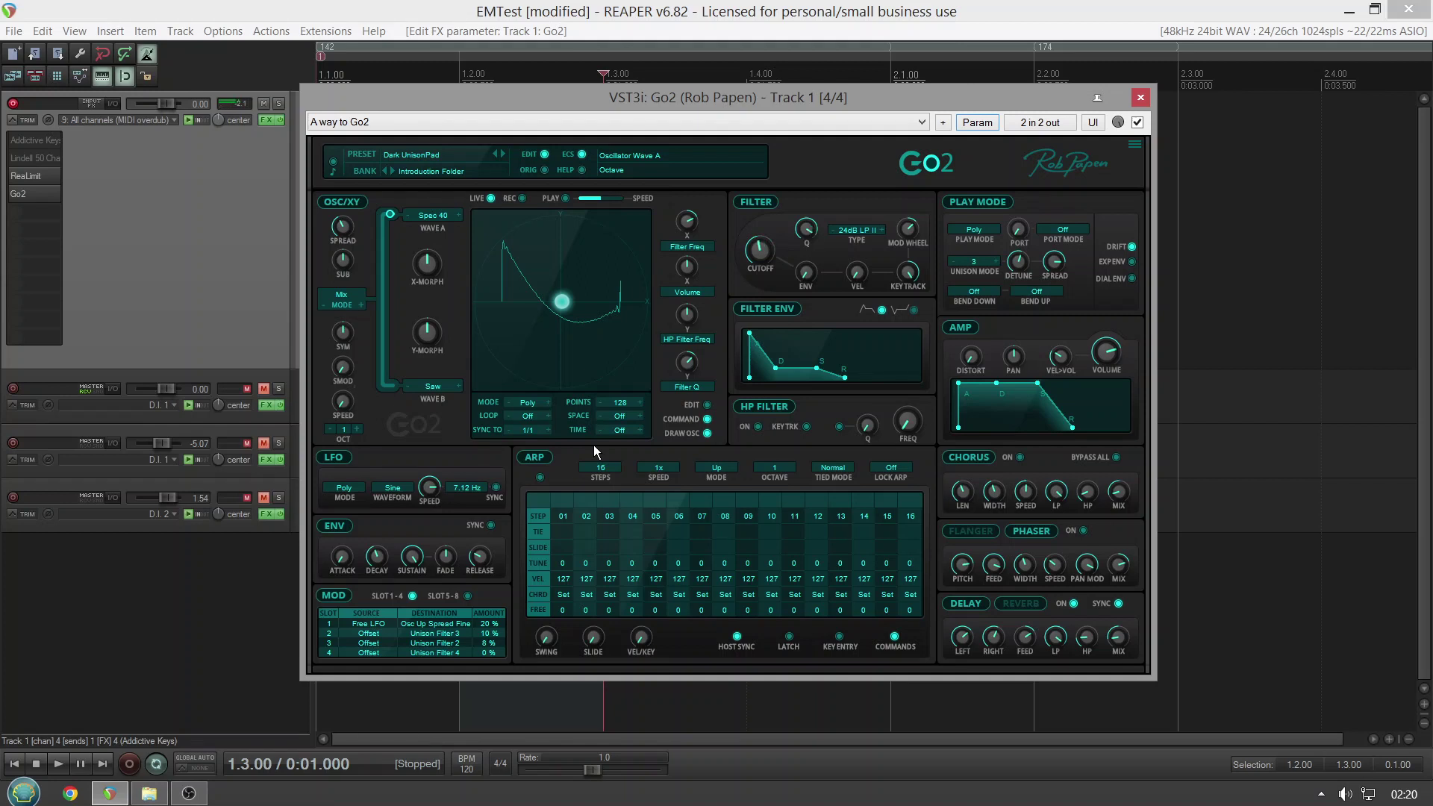
Load the preset Dream Sequence RF from presets 1-50.
left_click(454, 159)
mouse_move(498, 159)
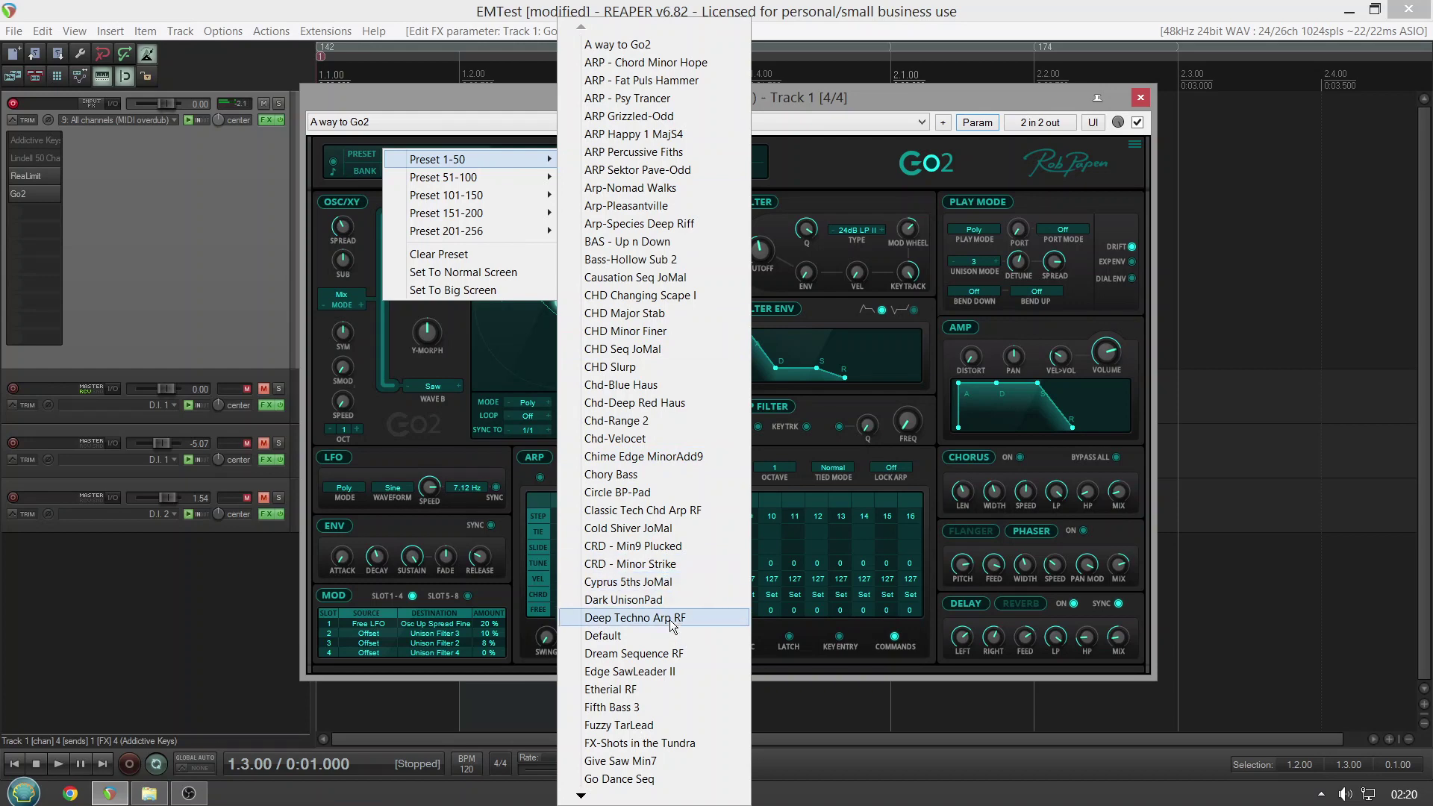
left_click(672, 654)
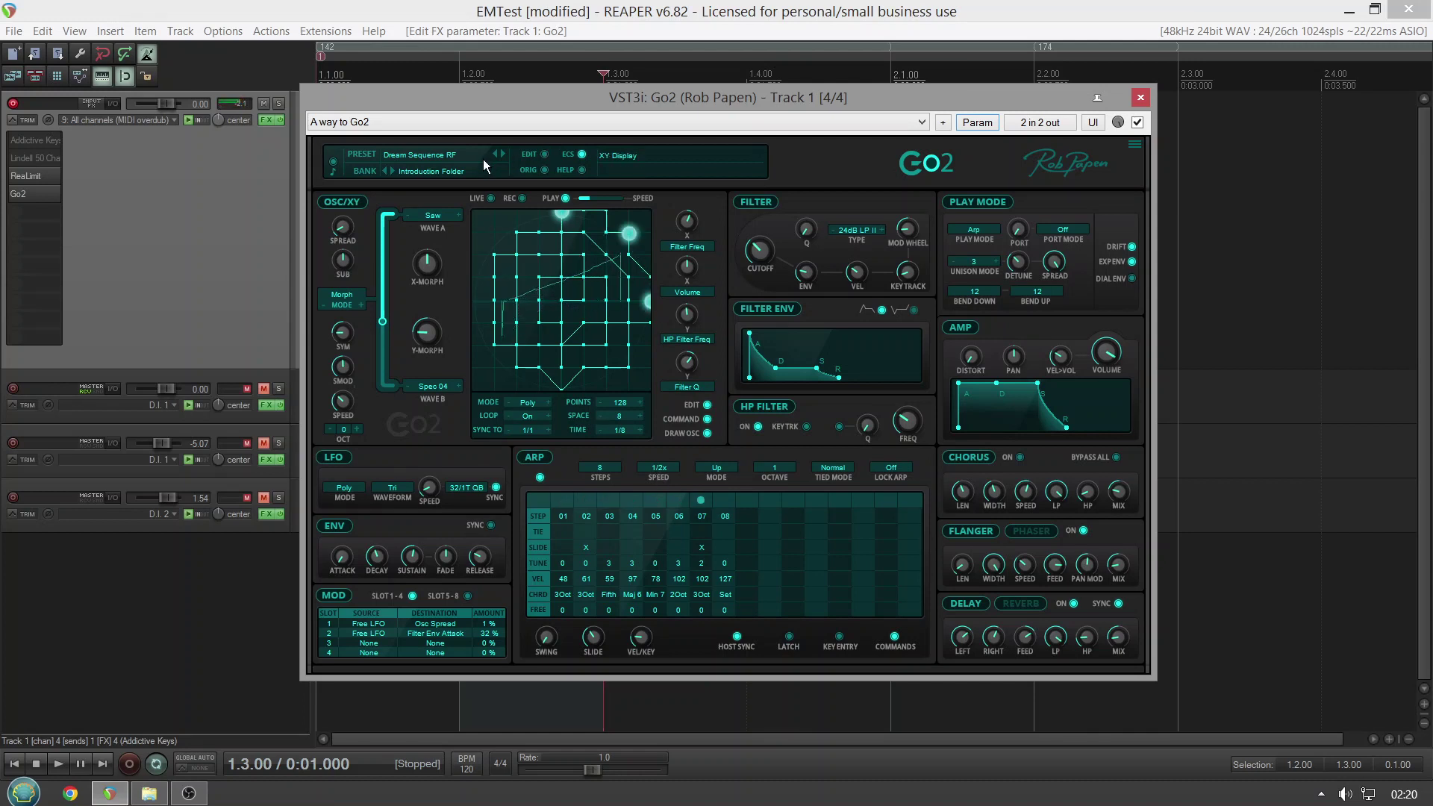
Load the preset Etherial RF from presets 1-50 and turn its arpeggiator off.
left_click(416, 156)
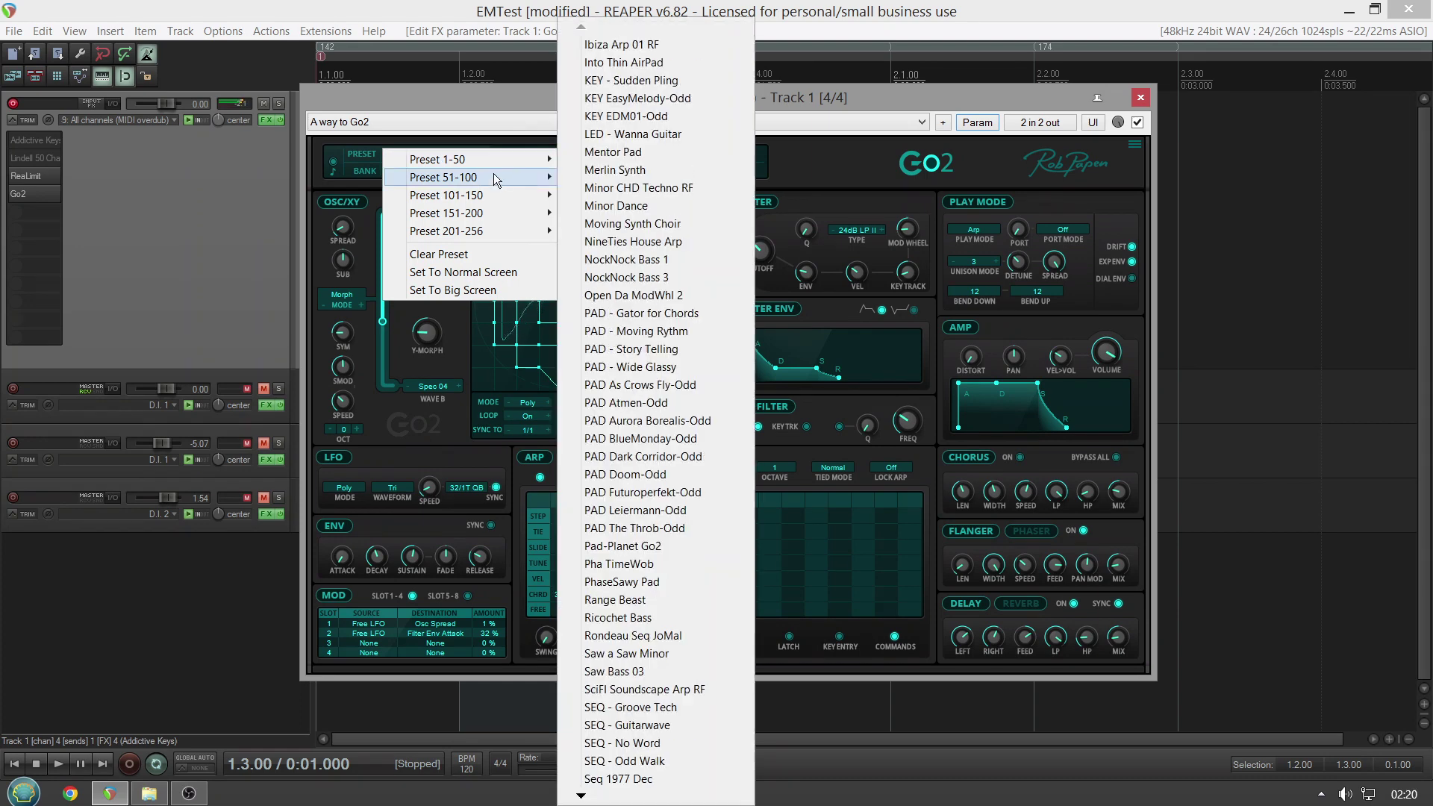
mouse_move(552, 158)
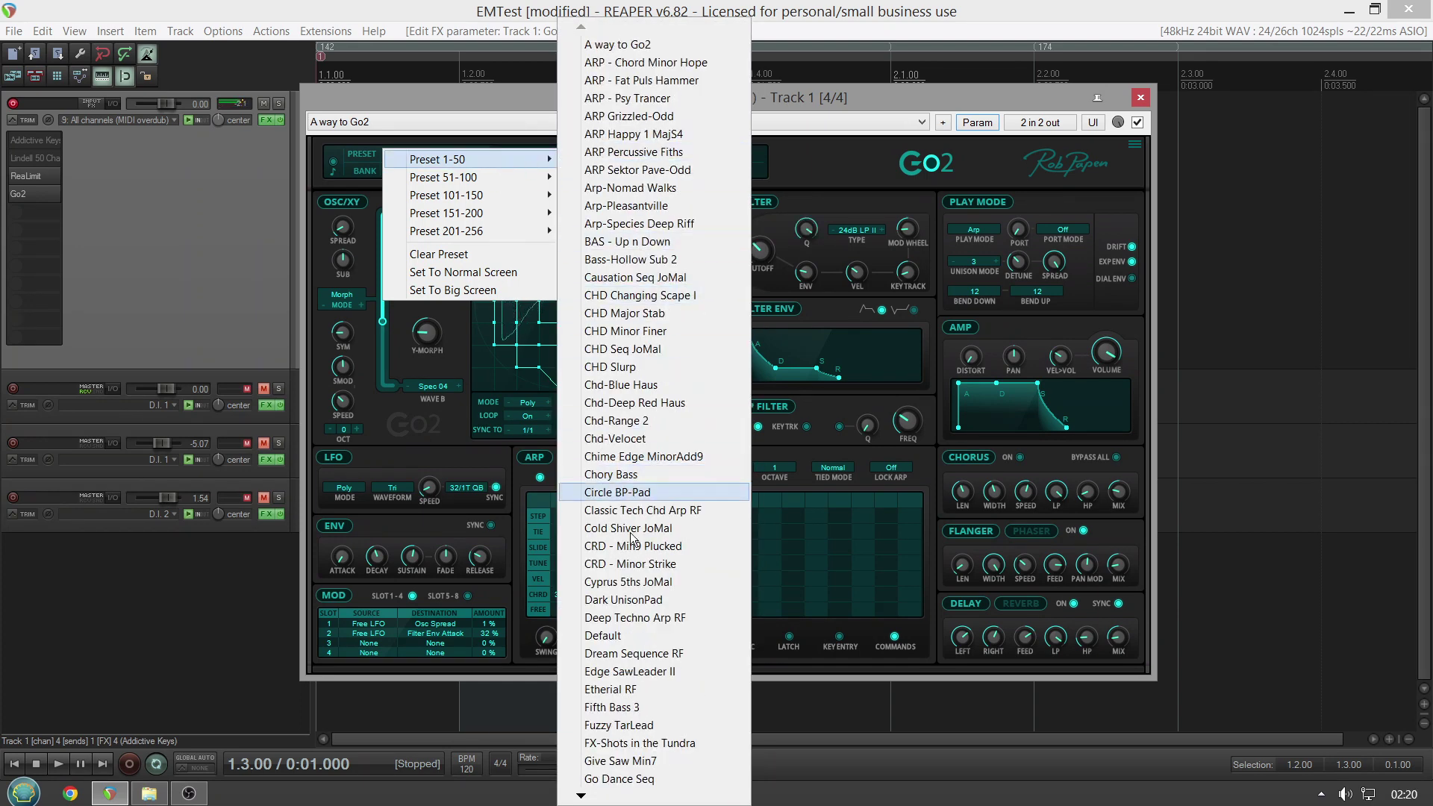
left_click(631, 685)
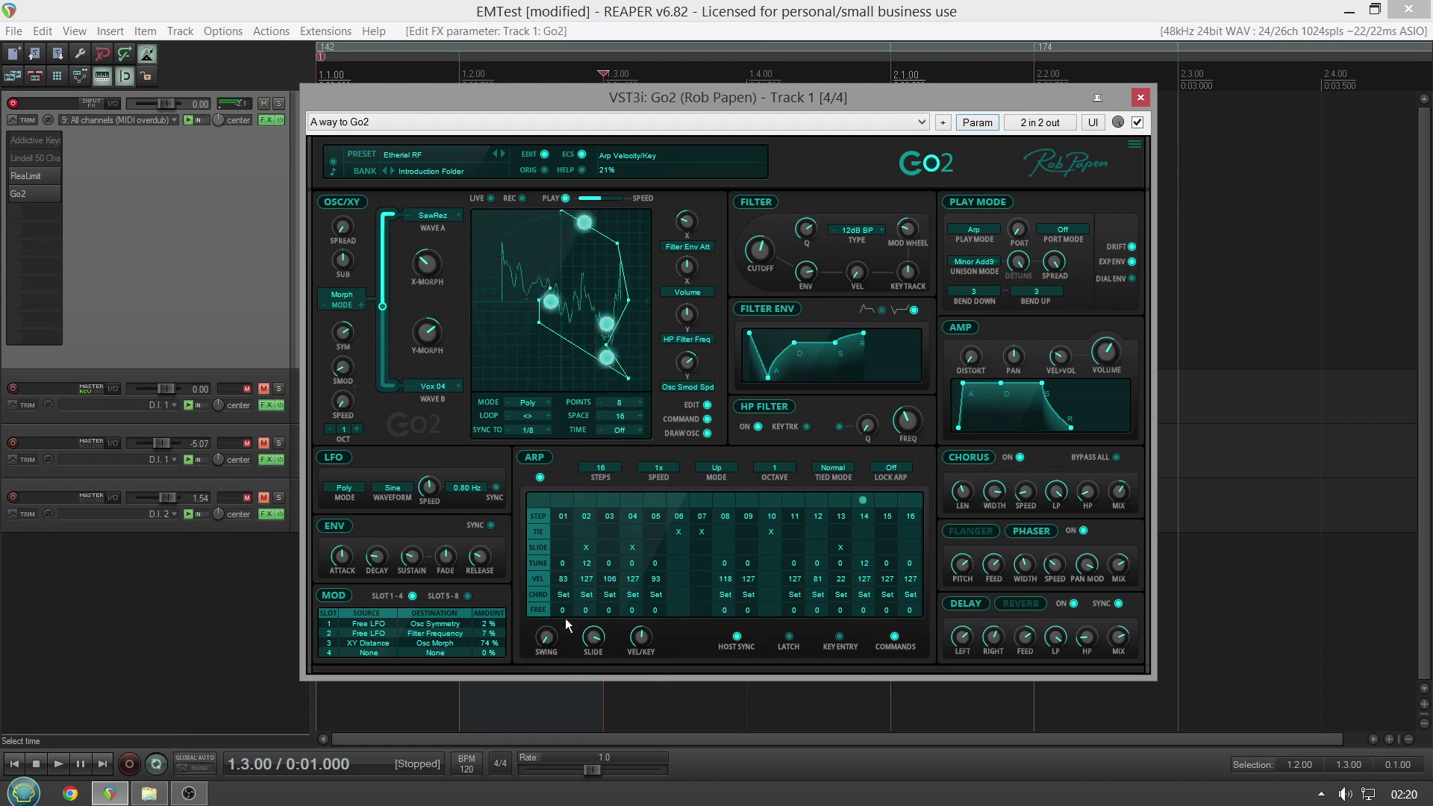
left_click(539, 478)
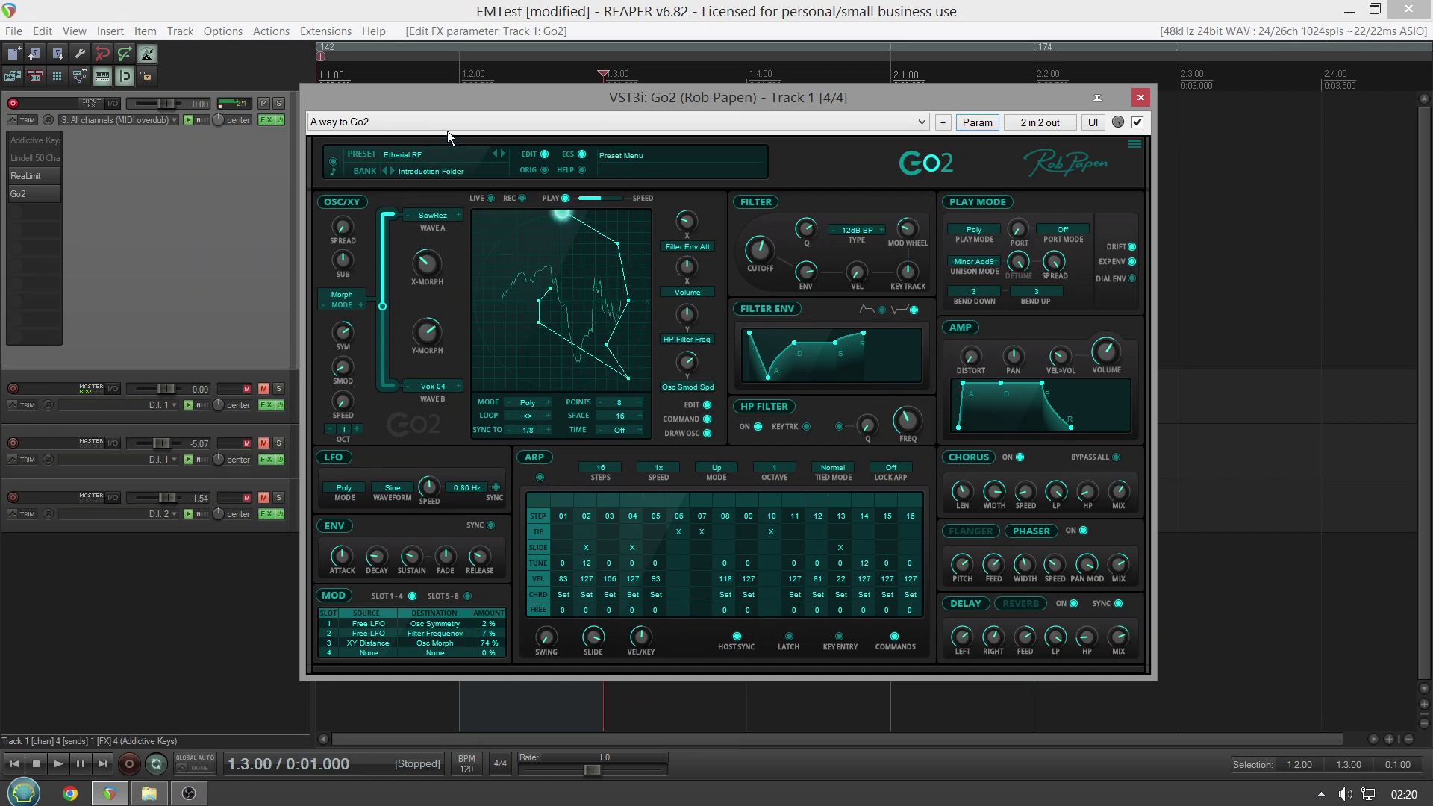
Load the preset Go2 SpaceTravel from presets 1-50.
left_click(427, 156)
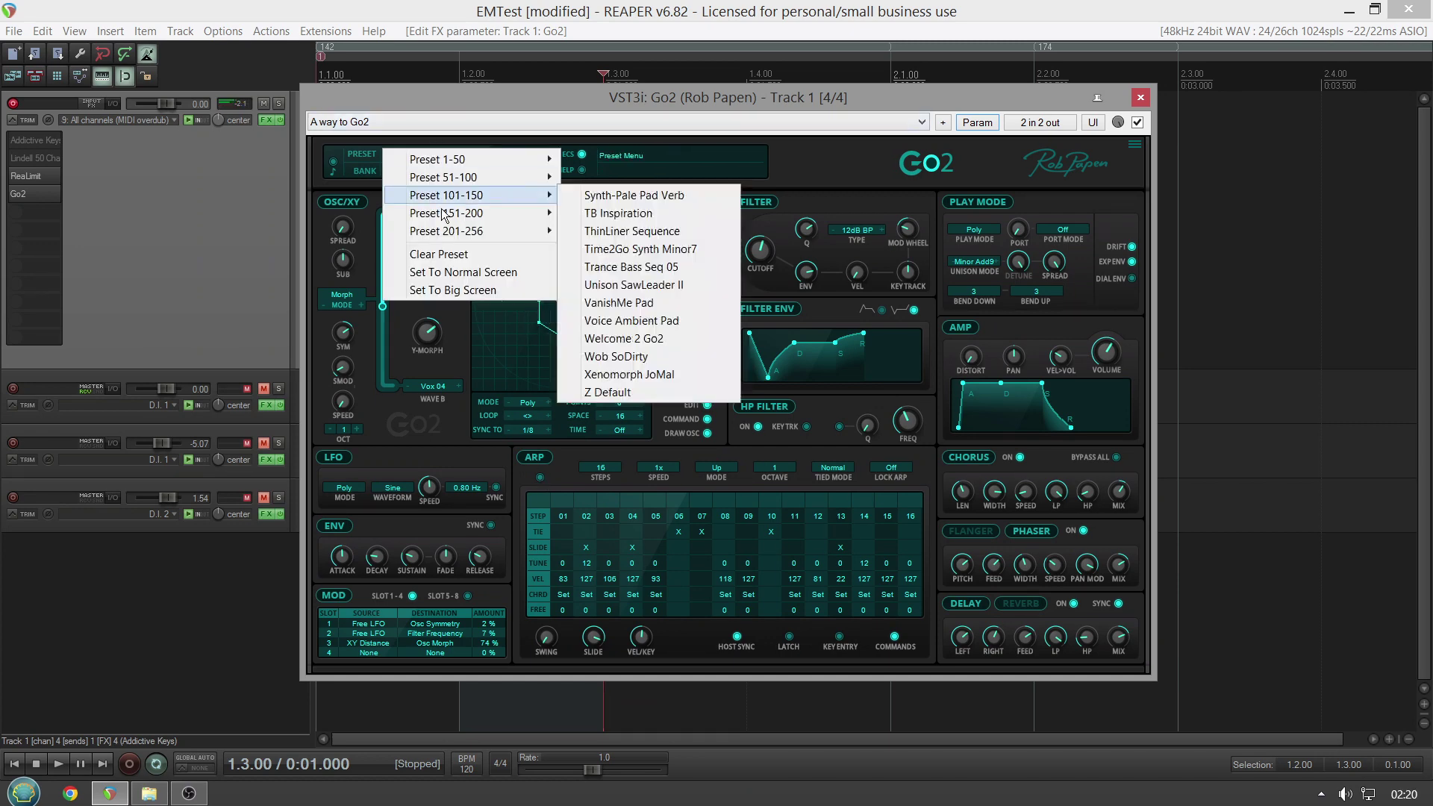
mouse_move(507, 163)
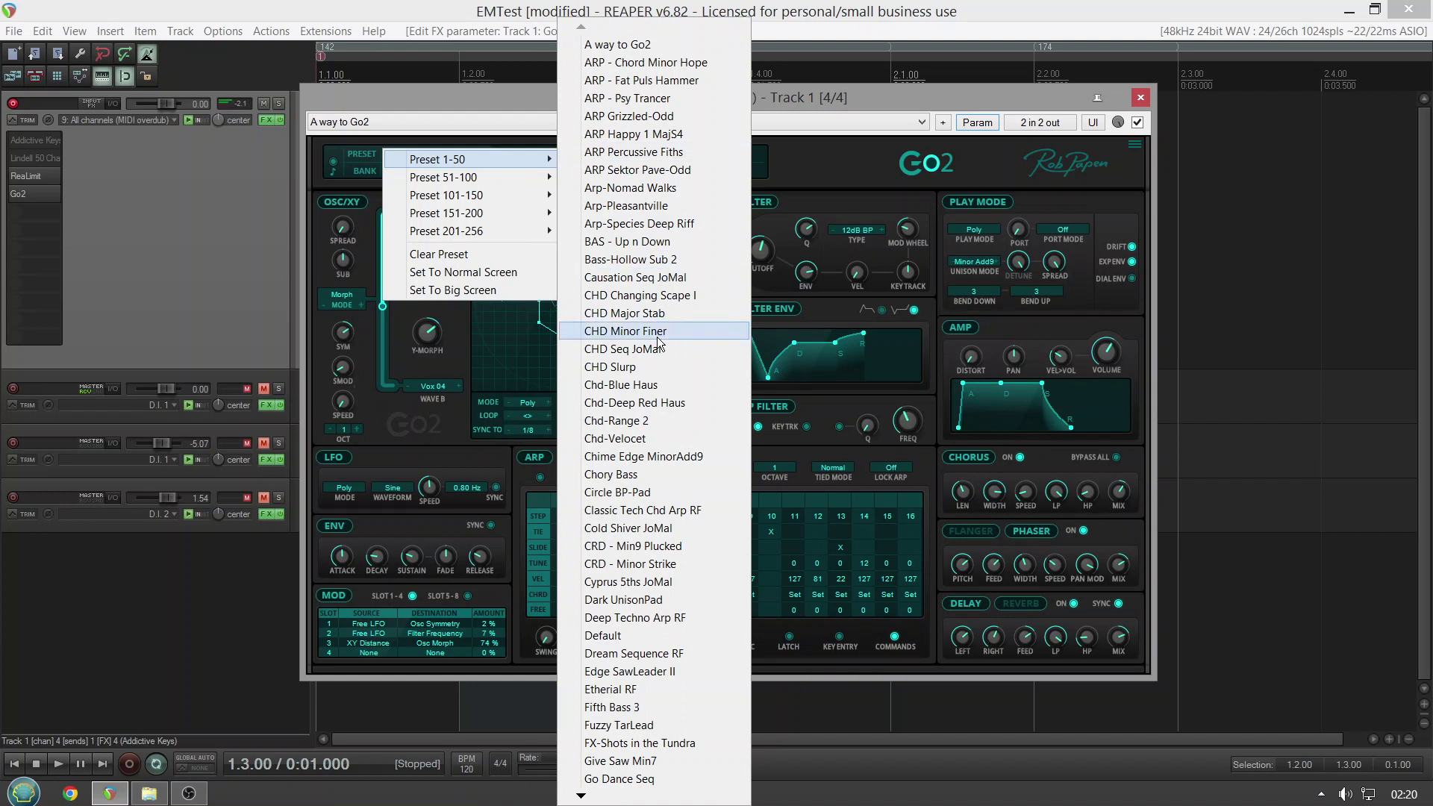
scroll(641, 801, "down", 8)
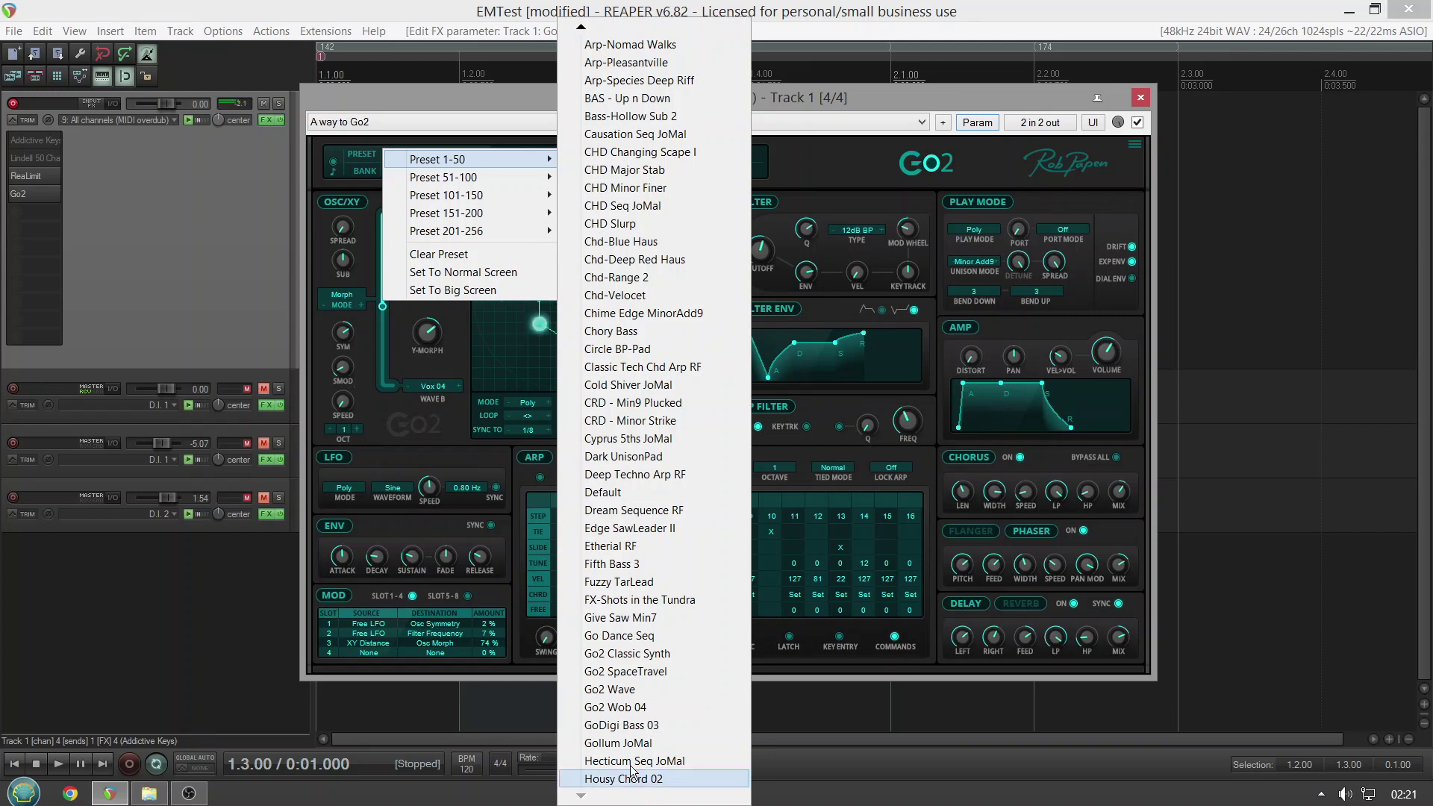
left_click(629, 671)
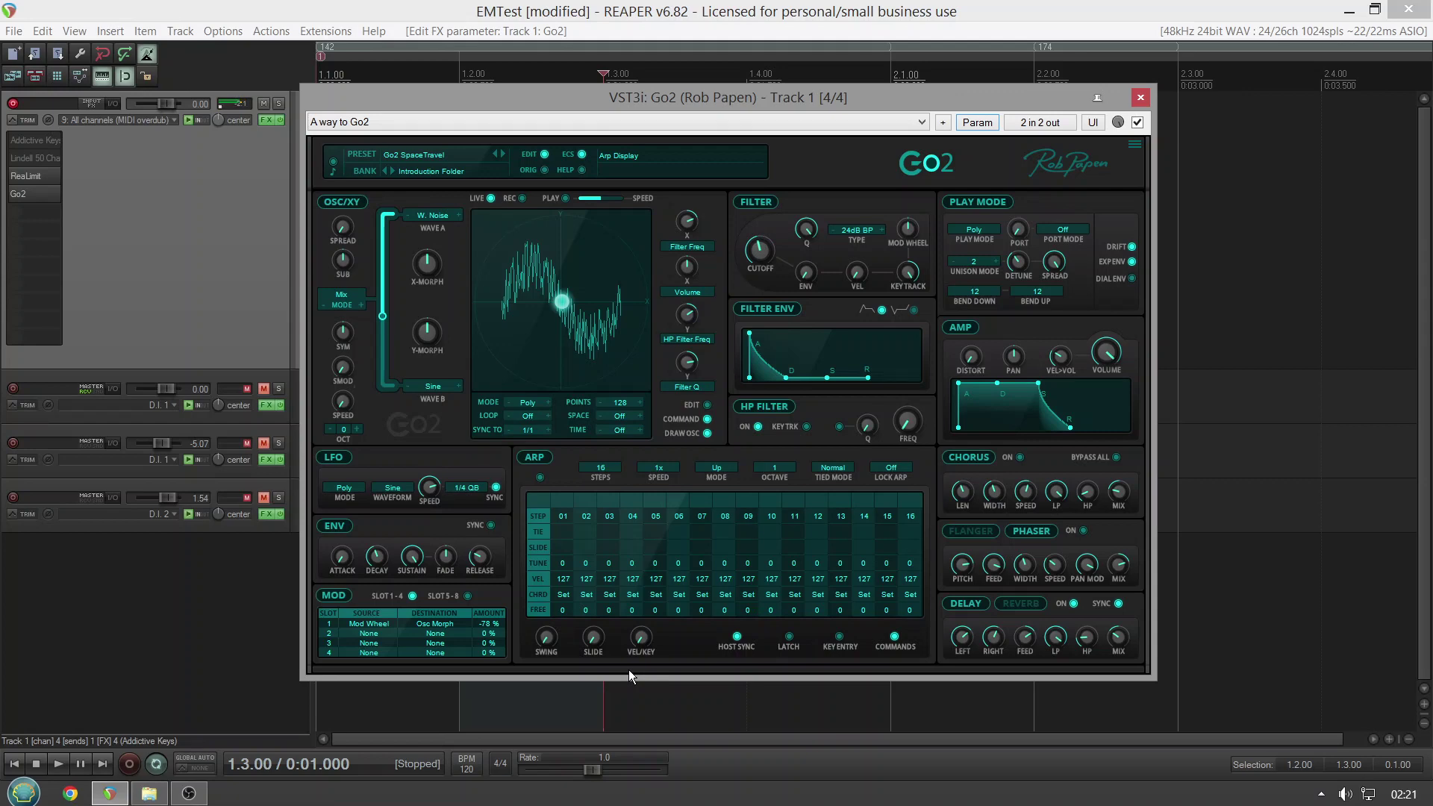
Load the preset Go2 Classic Synth from presets 1-50.
left_click(457, 153)
mouse_move(479, 202)
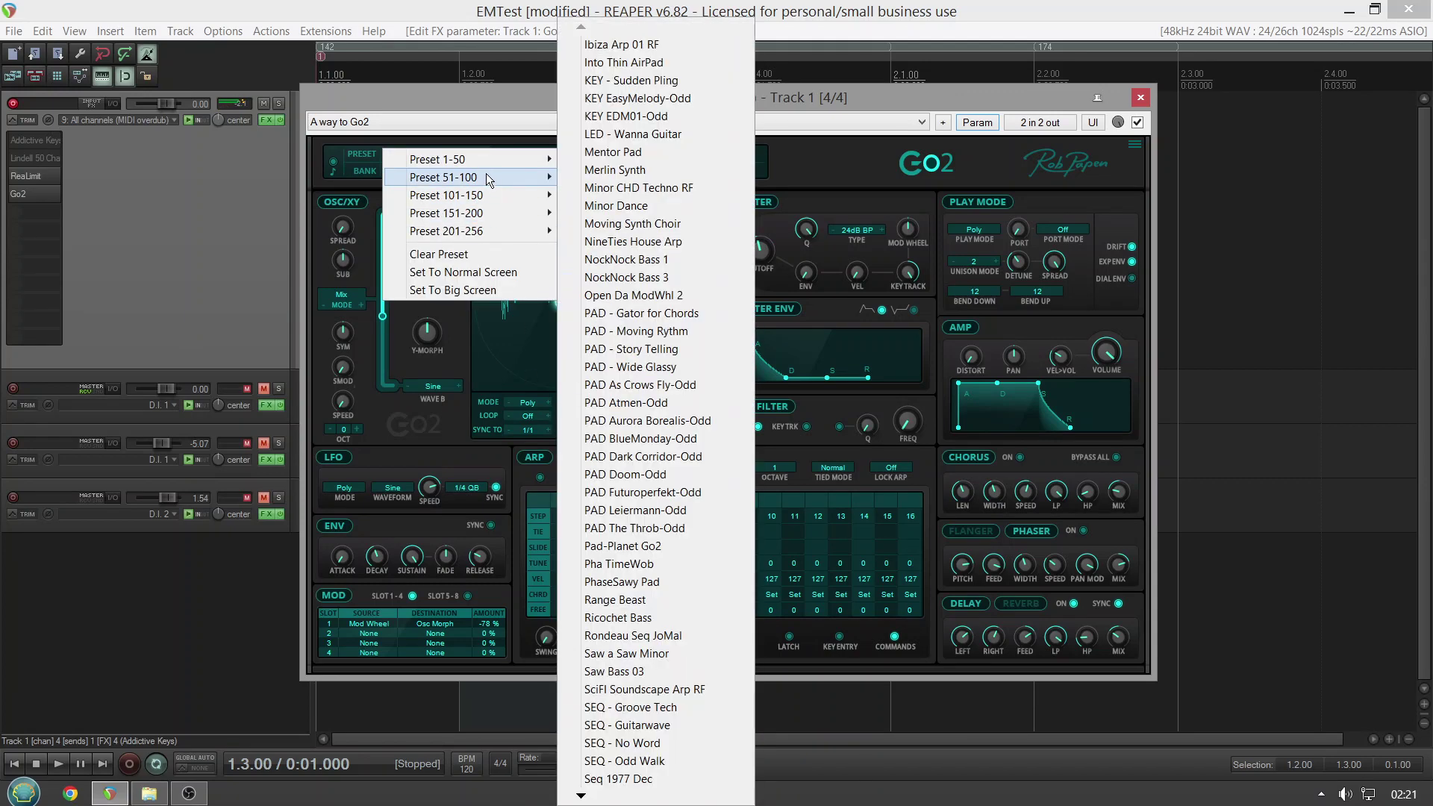
mouse_move(495, 160)
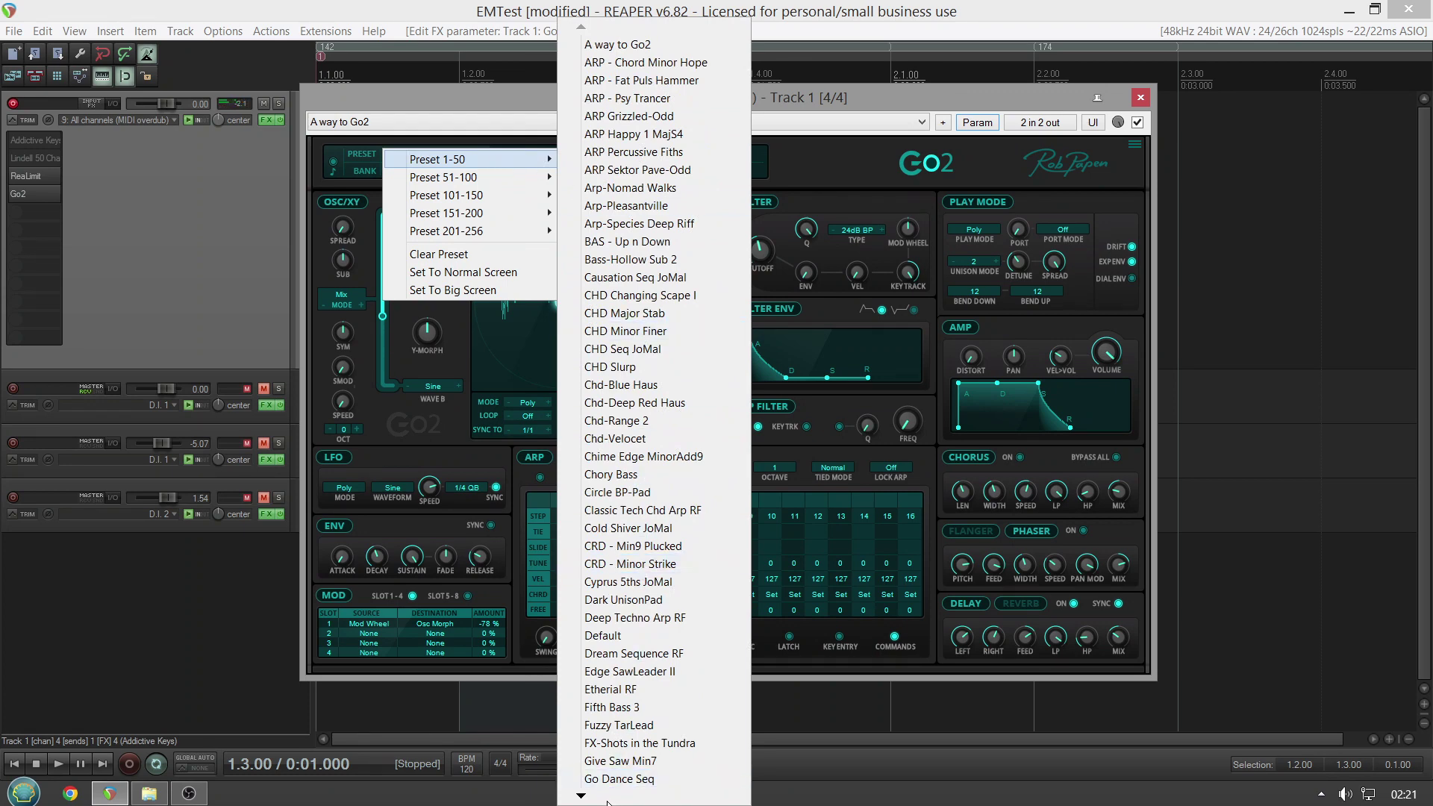
scroll(608, 801, "down", 4)
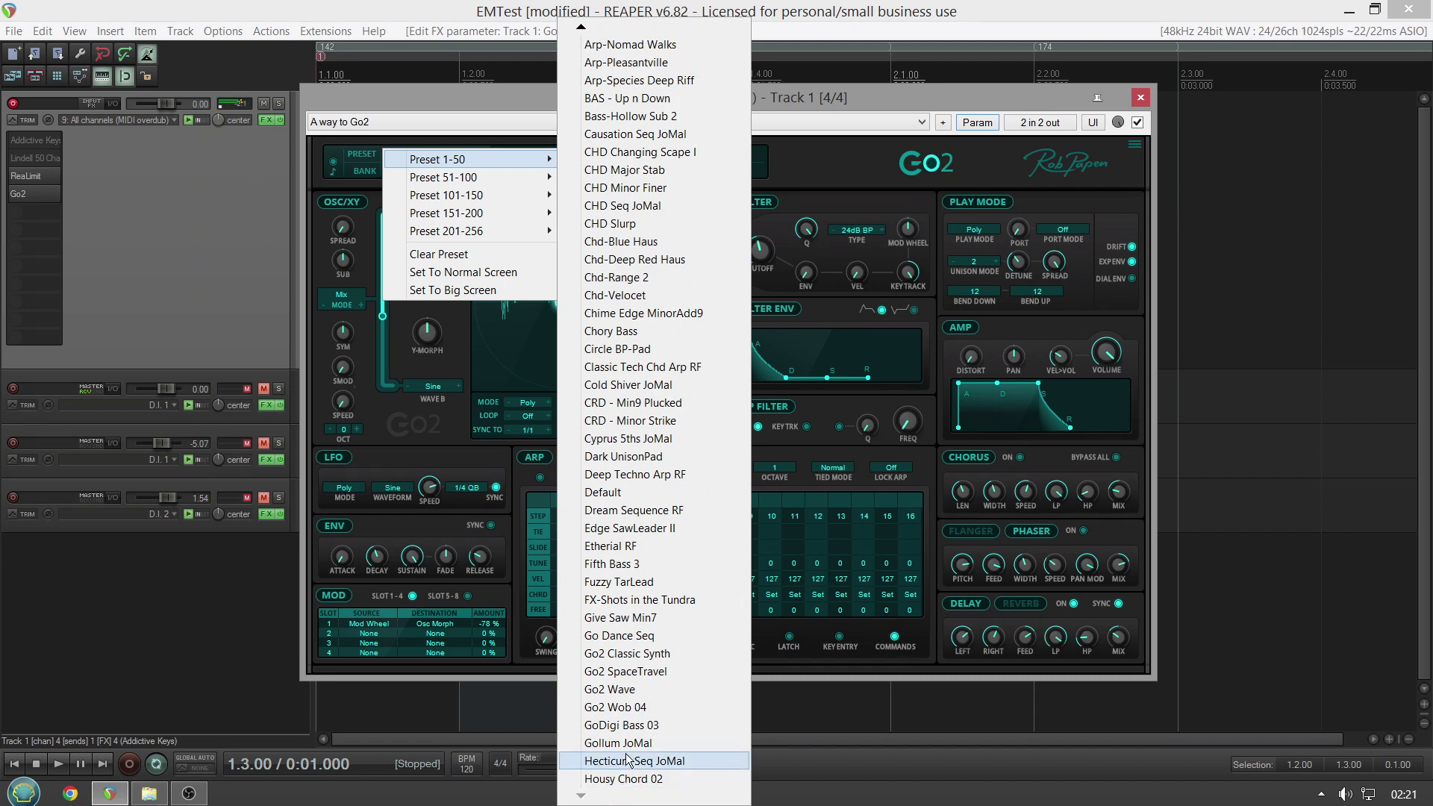
left_click(633, 652)
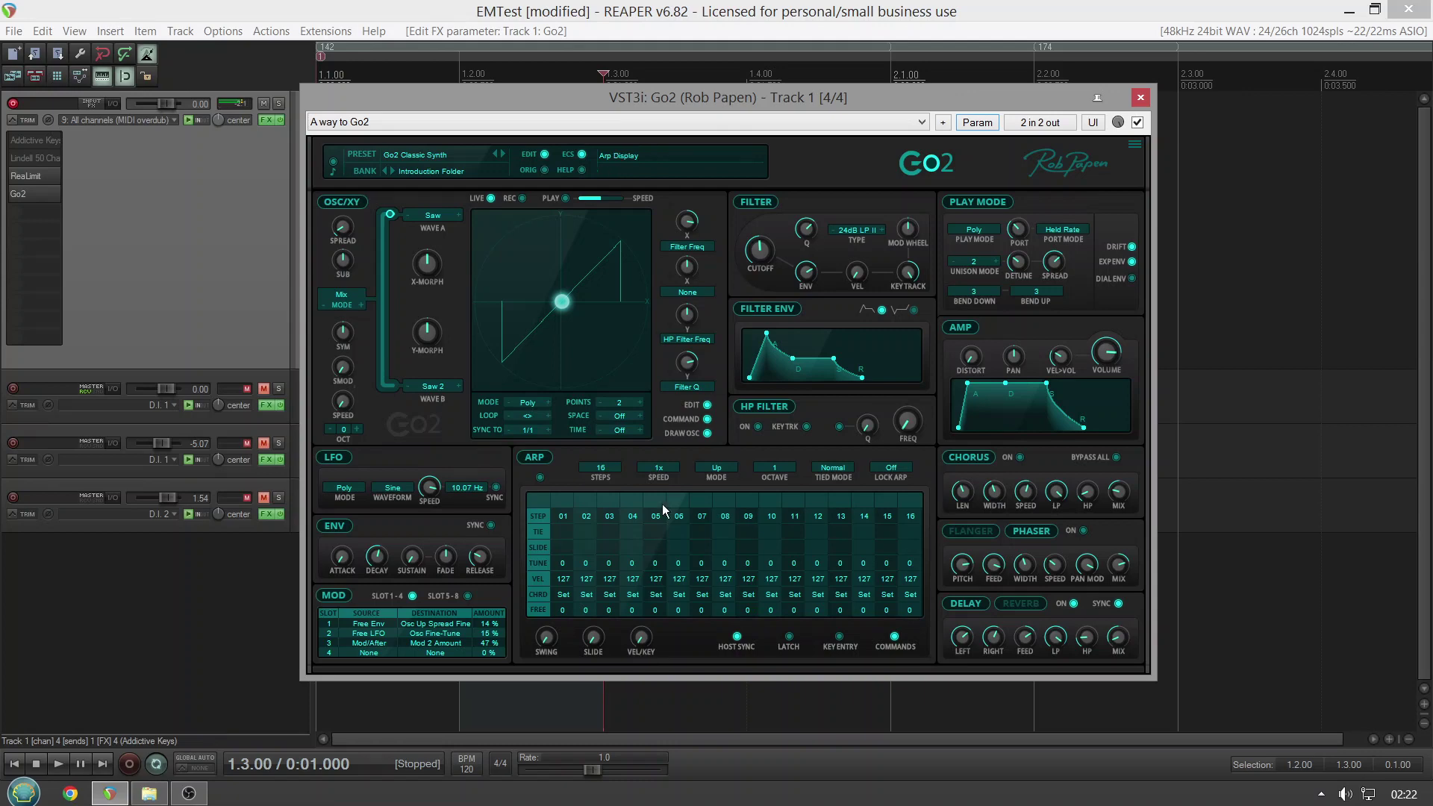
Load the preset PAD - Gator for Chords from presets 51-100 and turn its arpeggiator off.
left_click(436, 159)
mouse_move(451, 162)
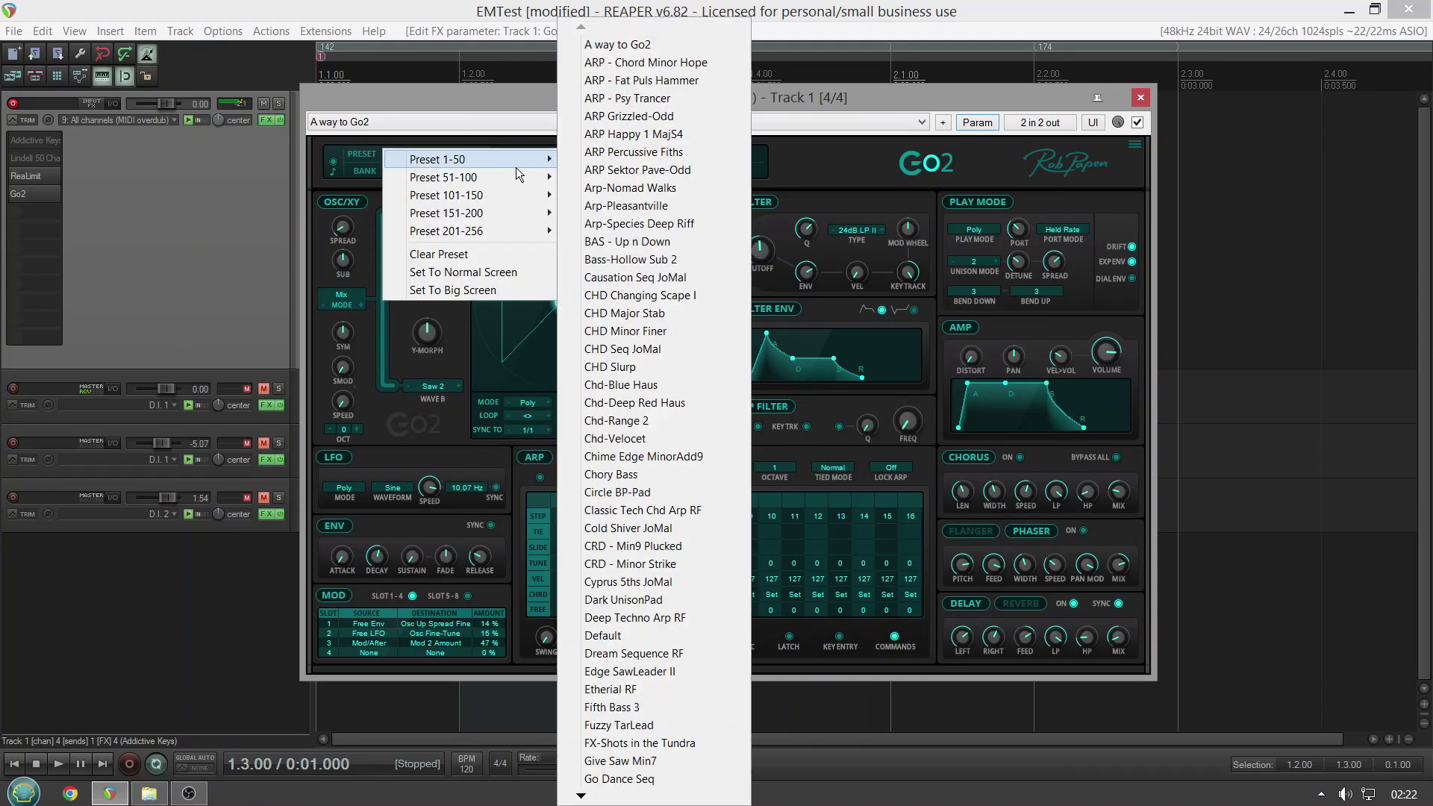
mouse_move(526, 177)
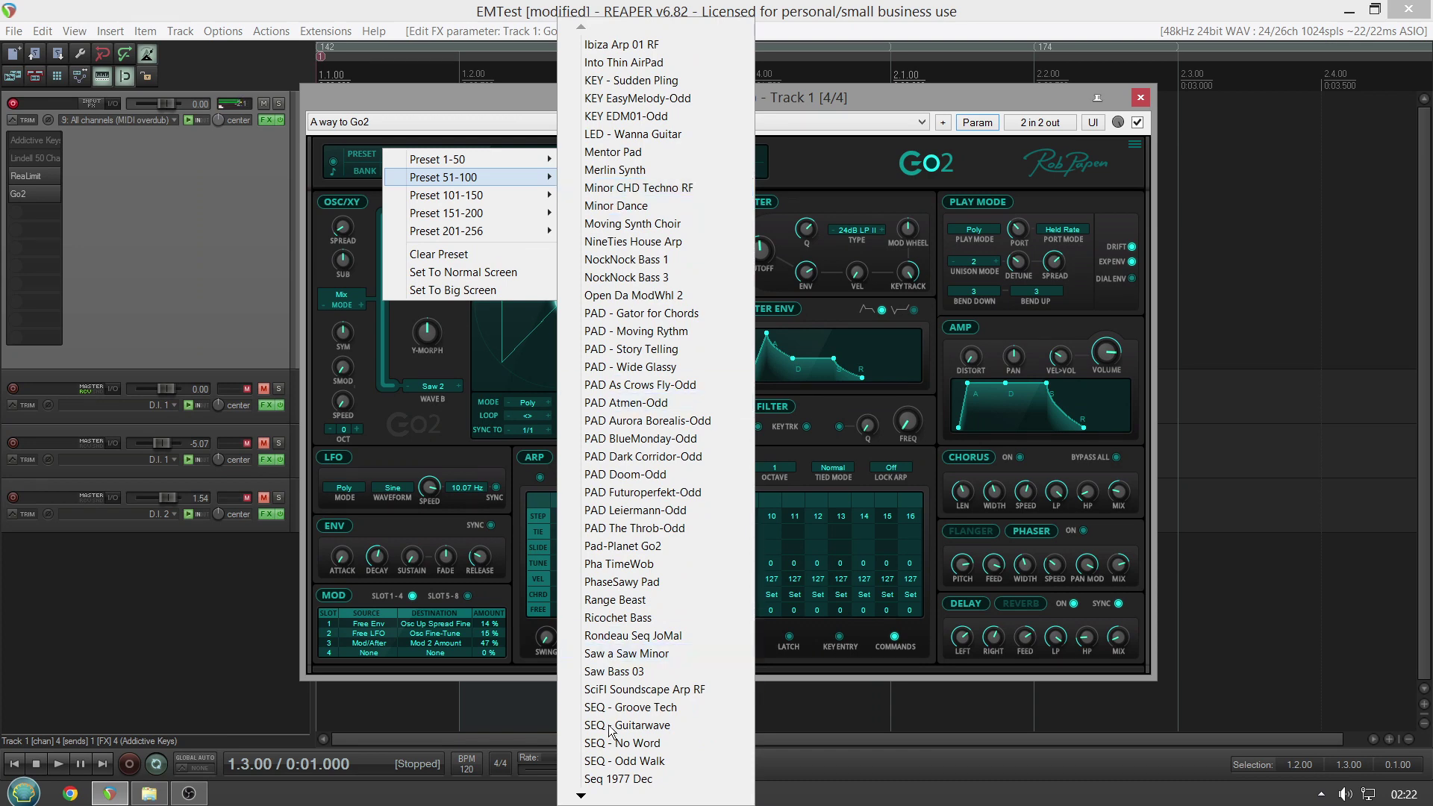
mouse_move(605, 800)
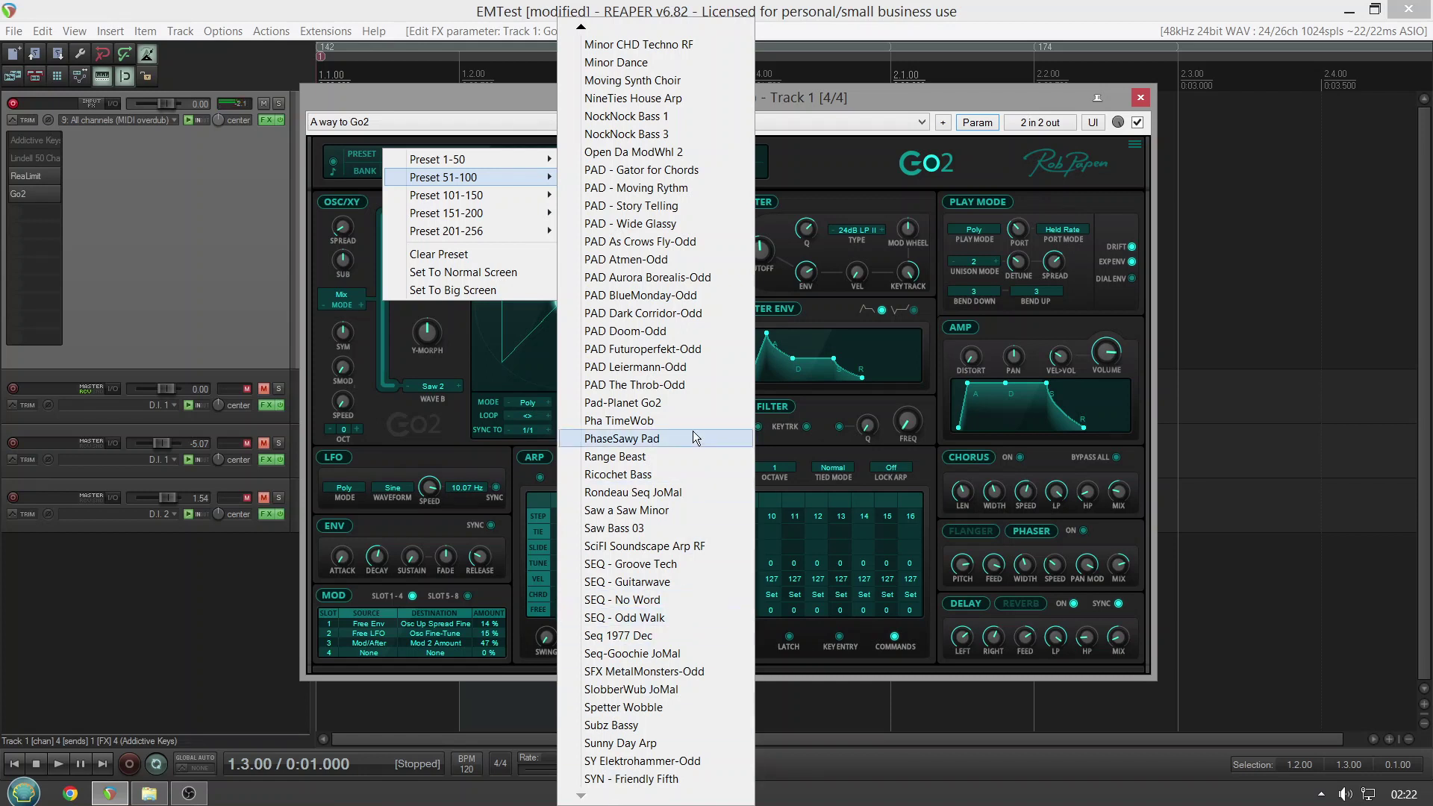
left_click(628, 169)
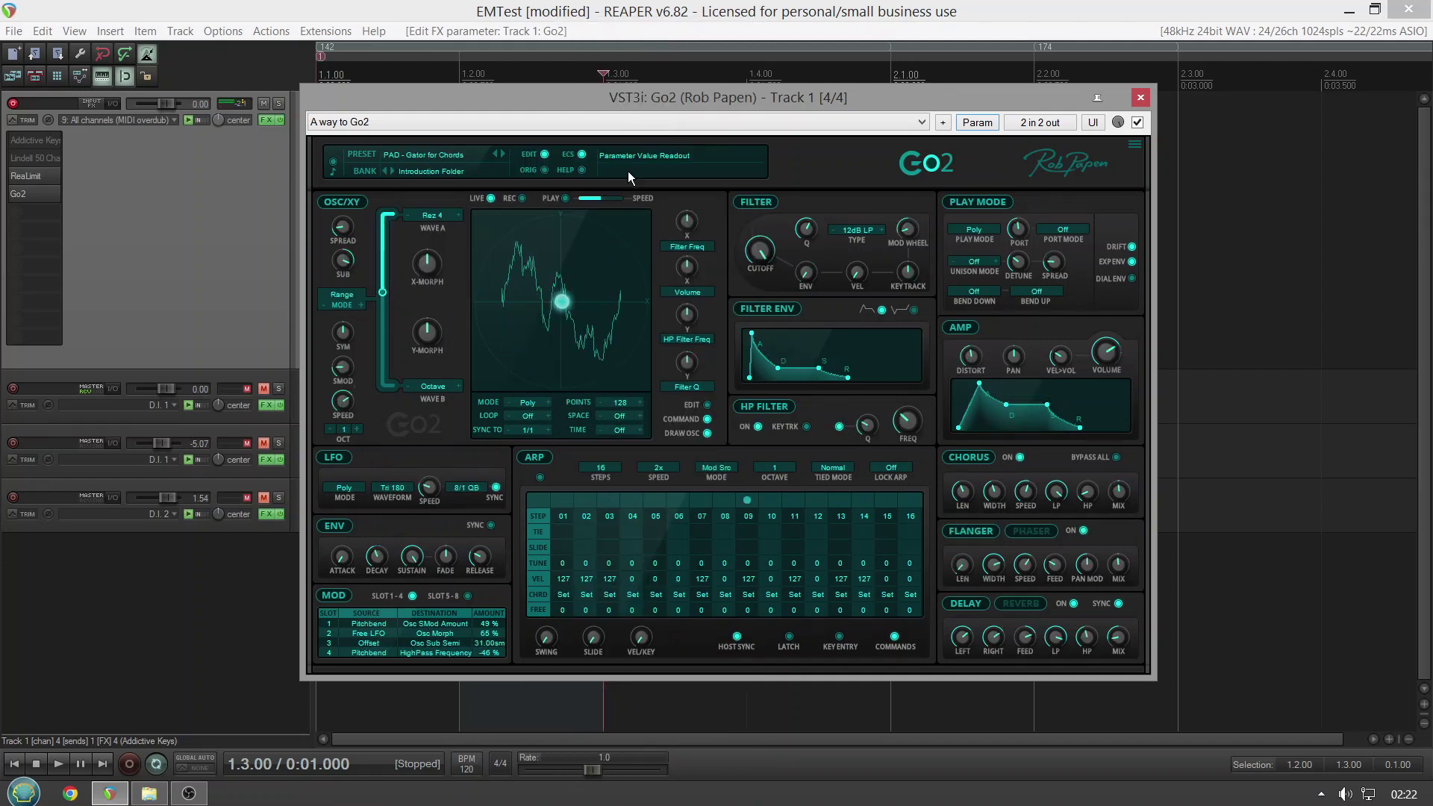
left_click(540, 478)
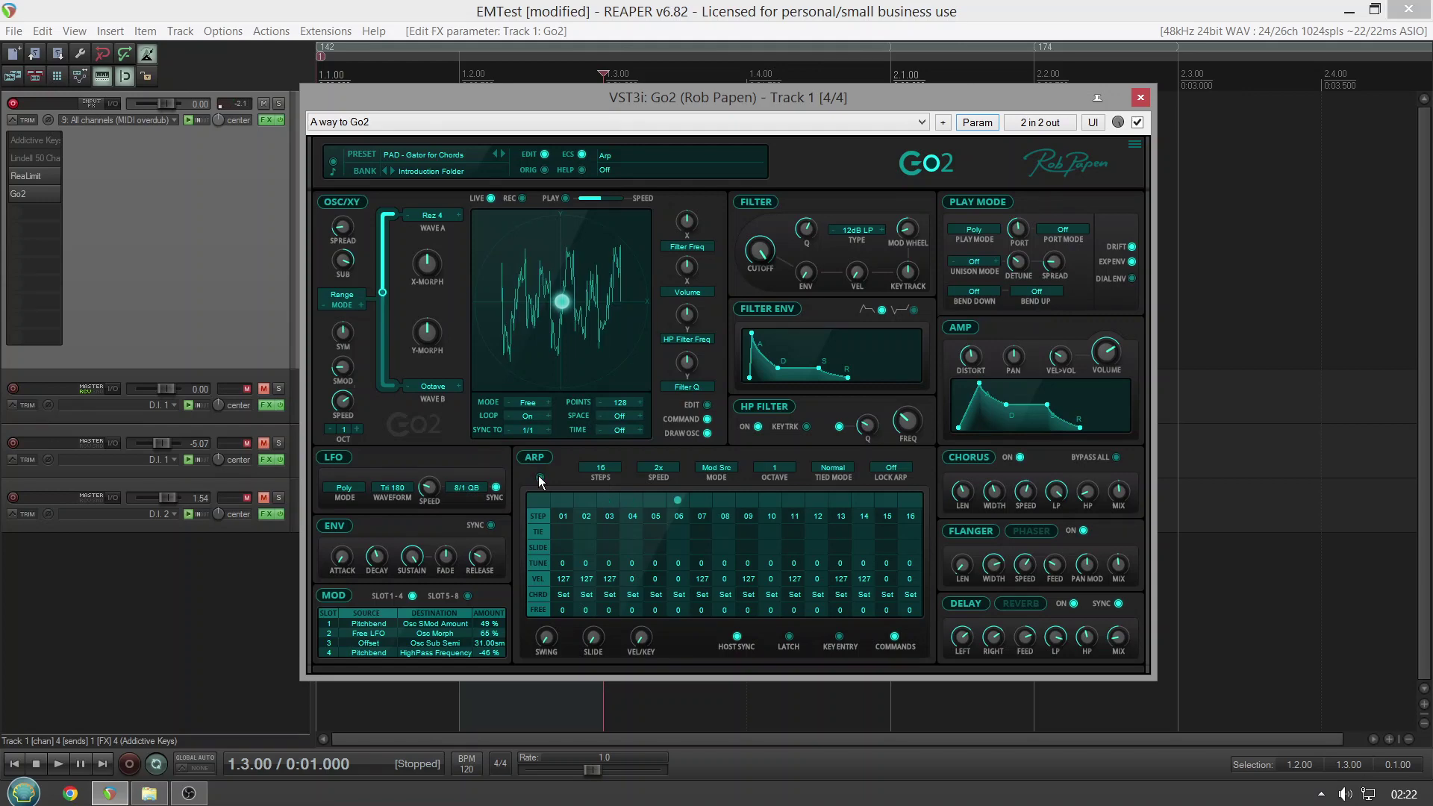
left_click(539, 478)
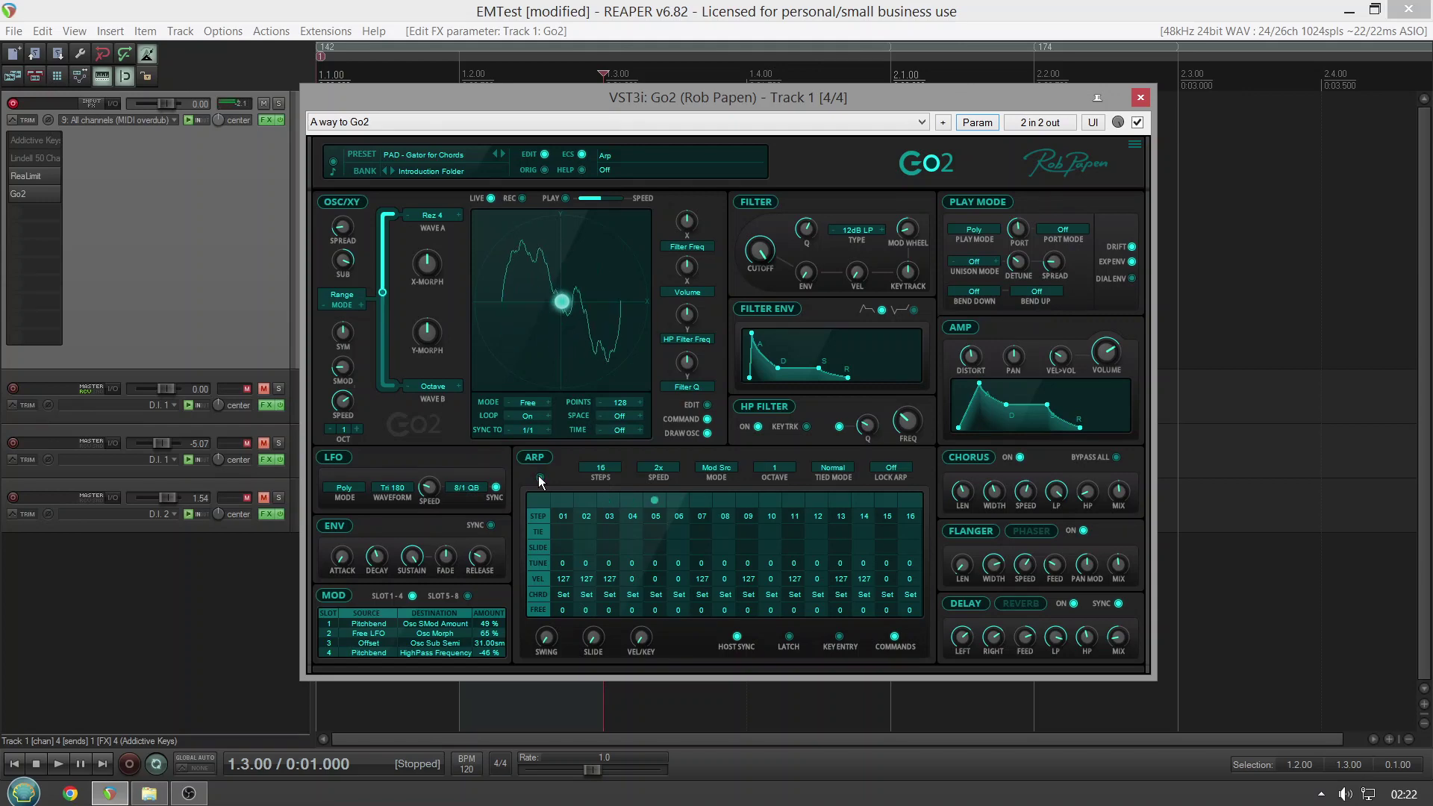
Load the preset Gollum JoMal from presets 1-50.
left_click(419, 156)
mouse_move(427, 159)
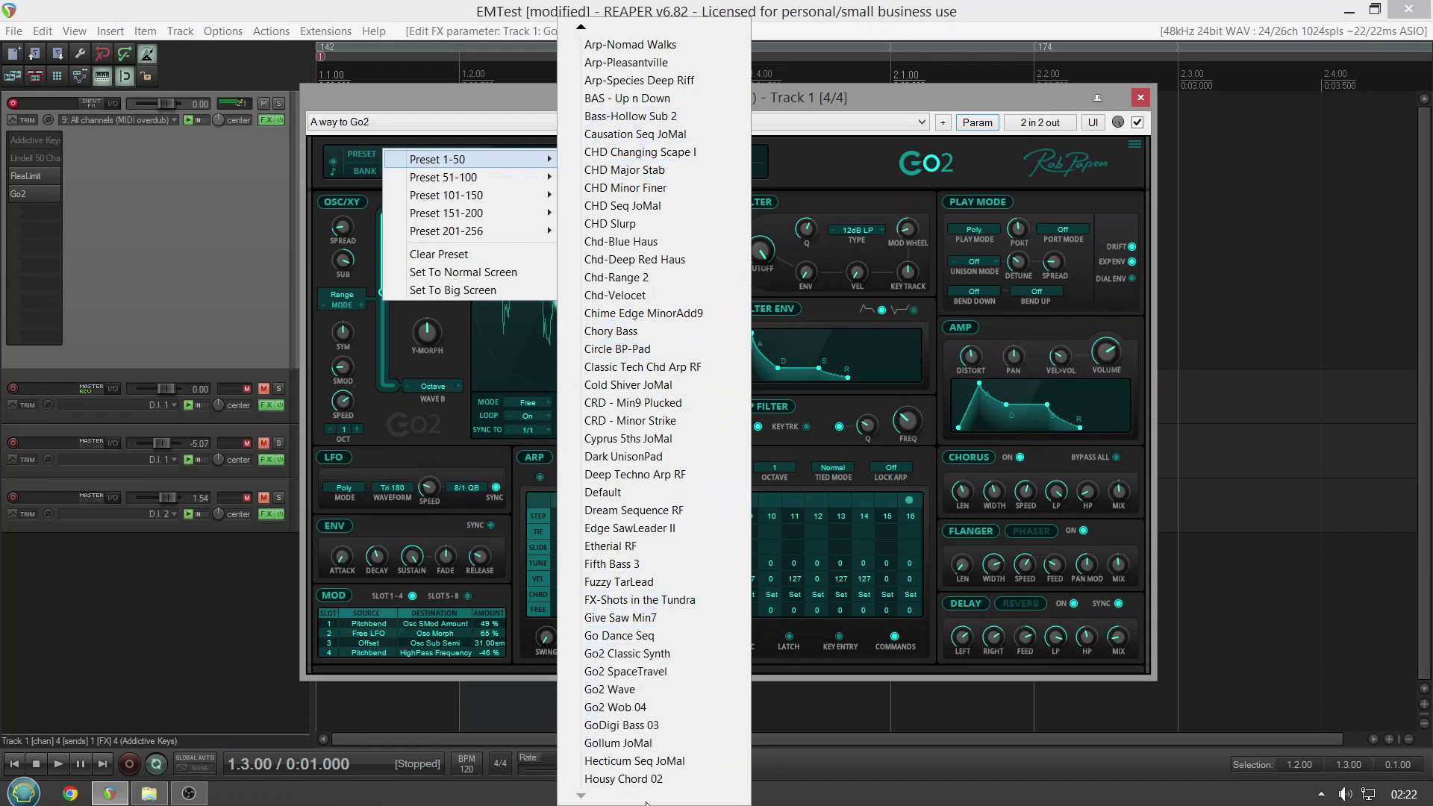
left_click(620, 738)
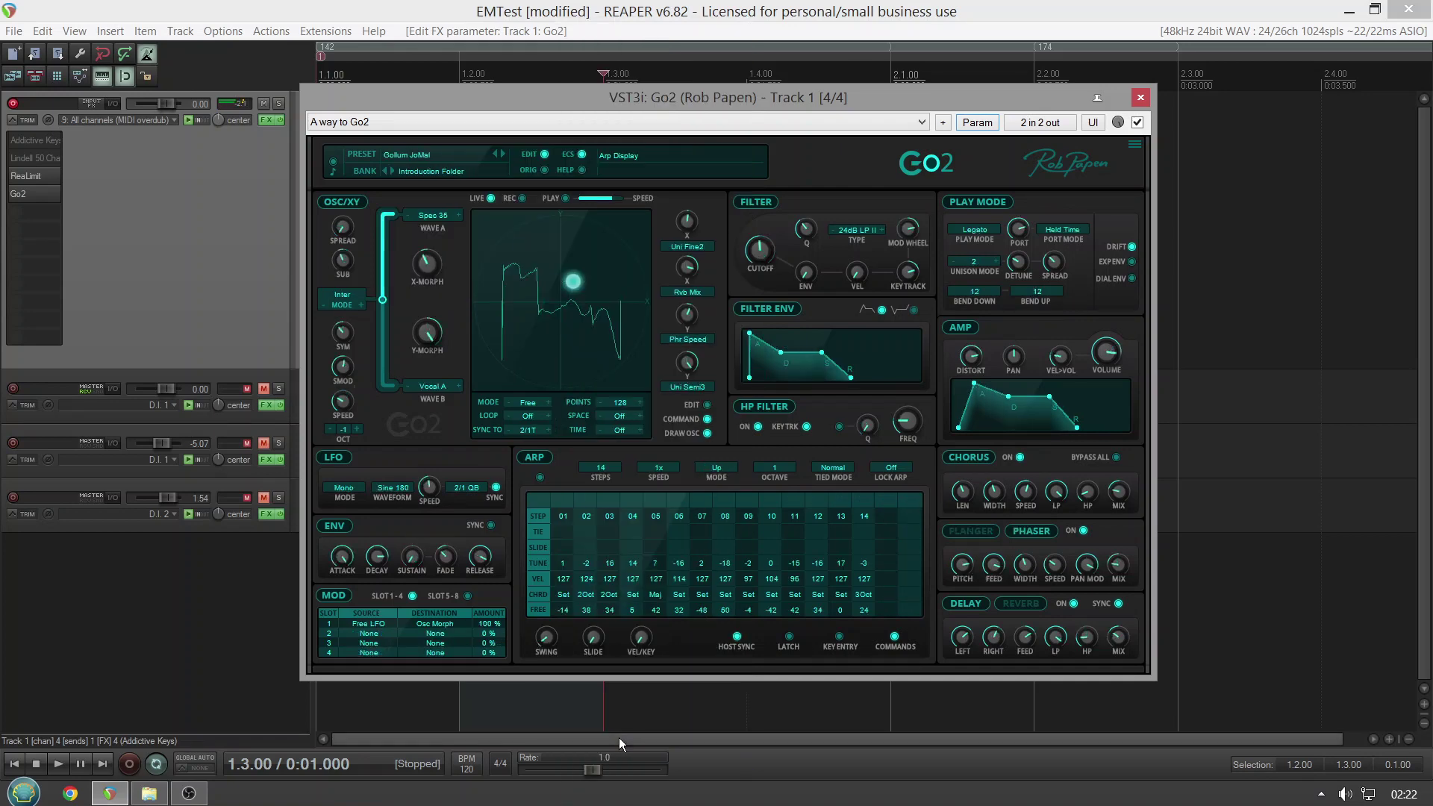